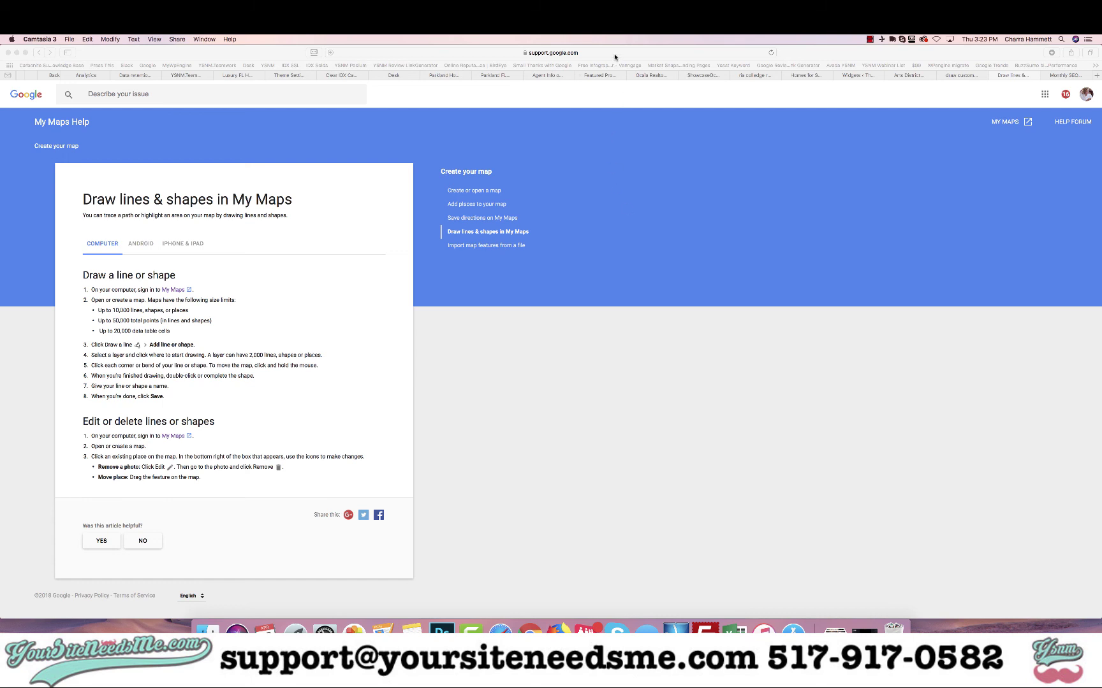
- From the Draw lines & shapes help article, open My Maps in a new tab
click(962, 76)
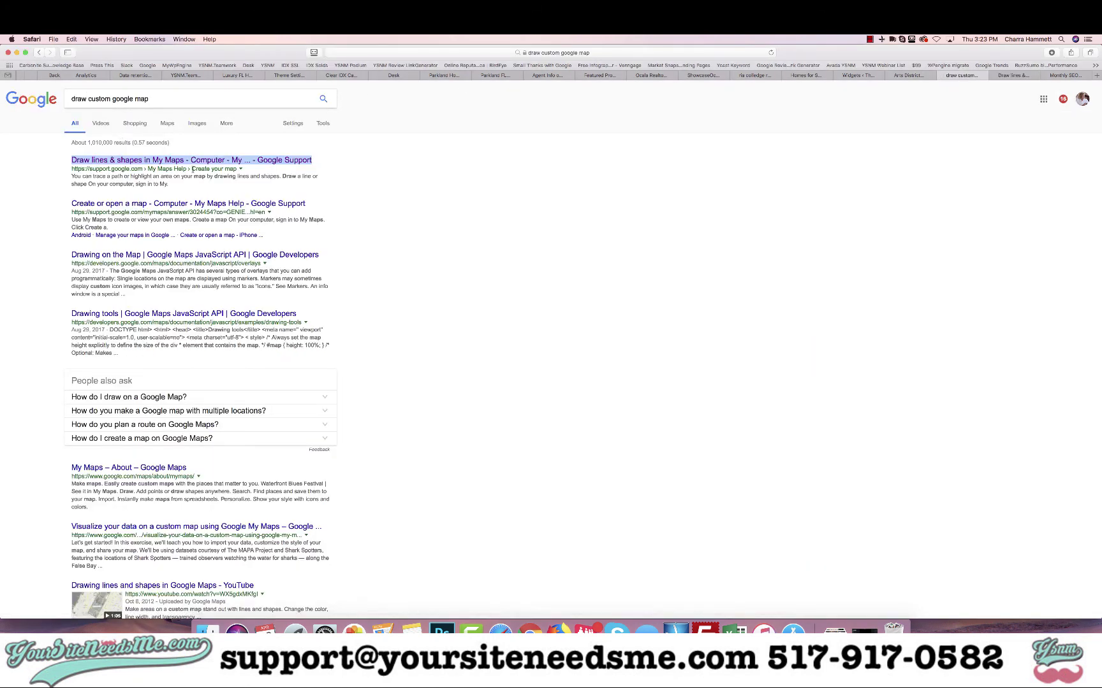
click(311, 183)
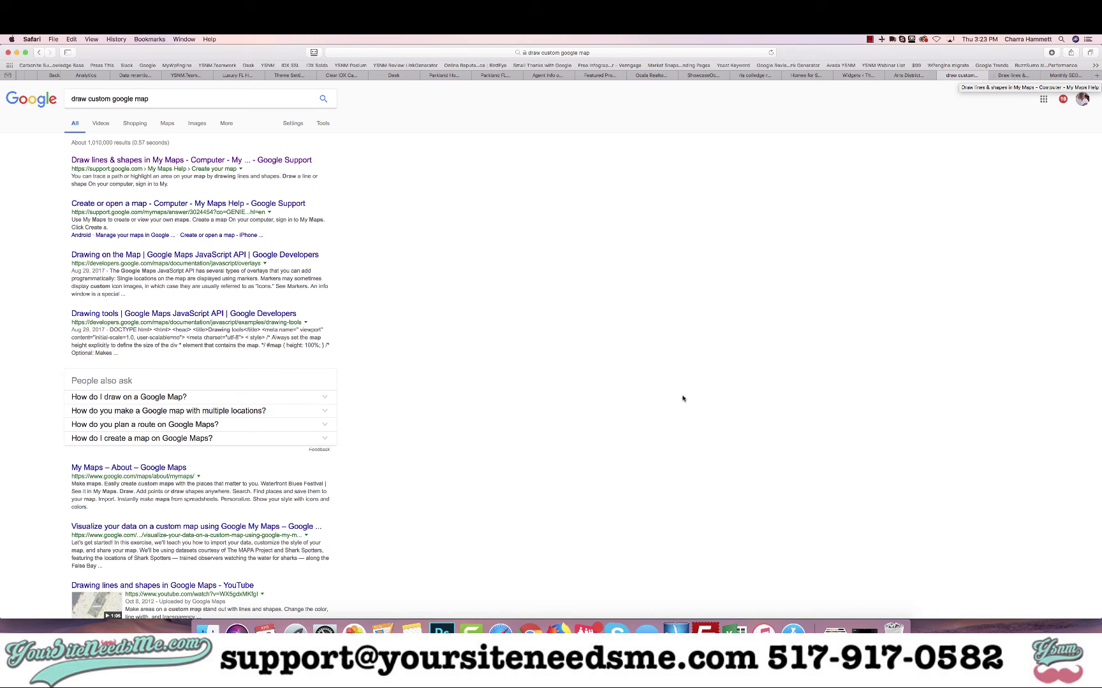
click(1019, 74)
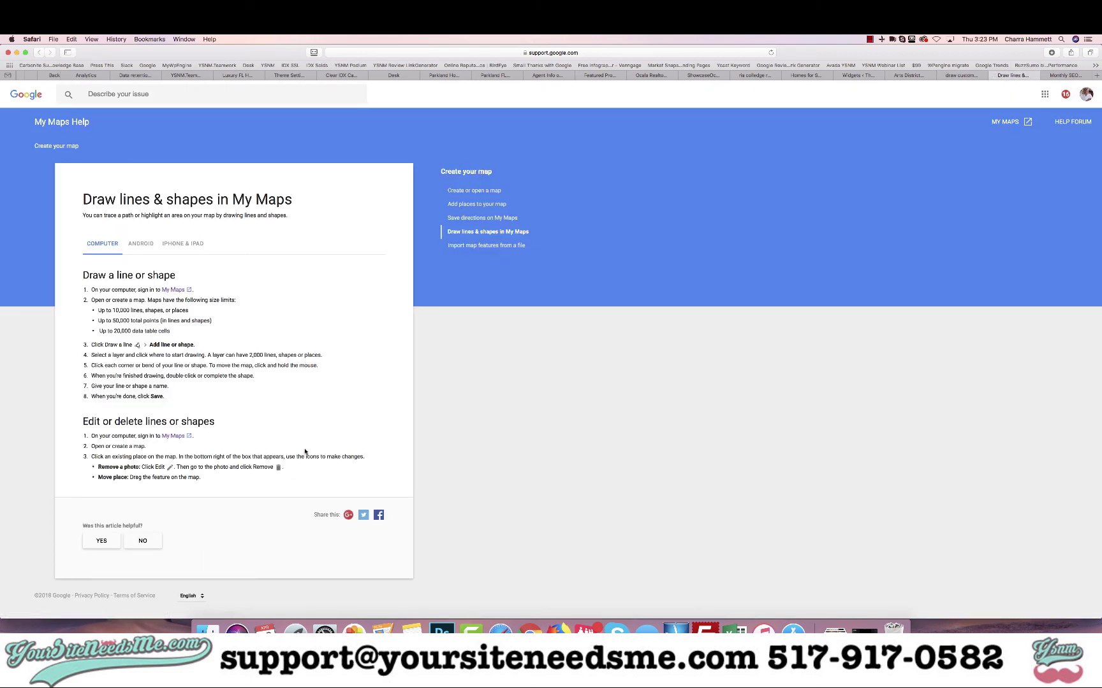
click(172, 291)
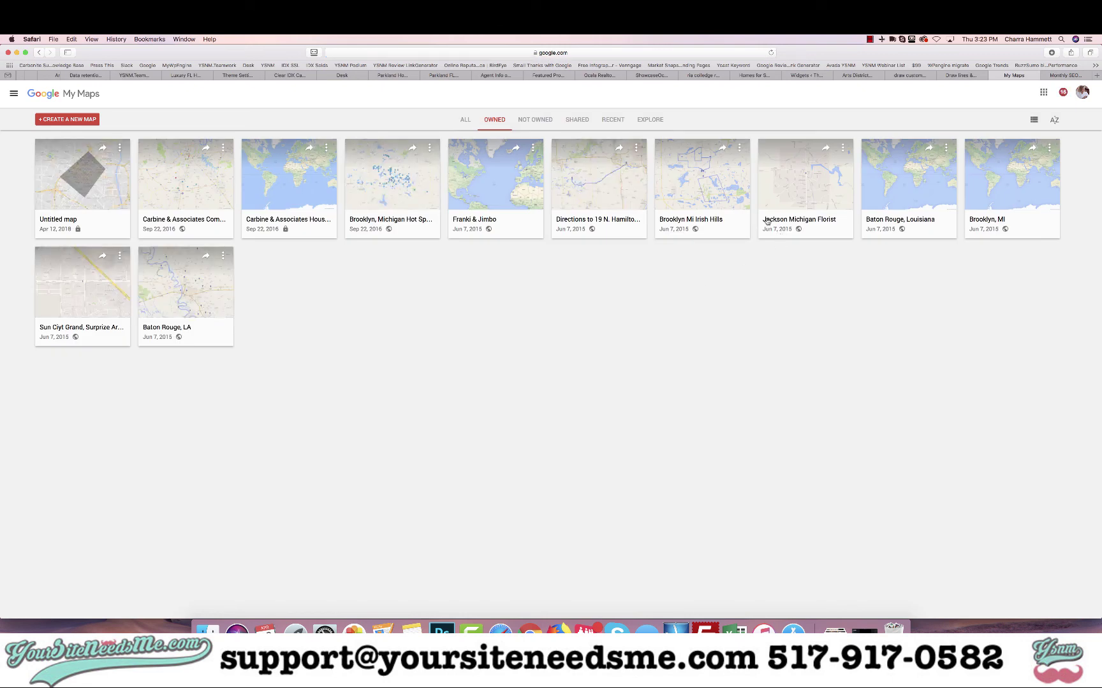
- Create a blank map and zoom in to centre downtown Los Angeles
click(41, 120)
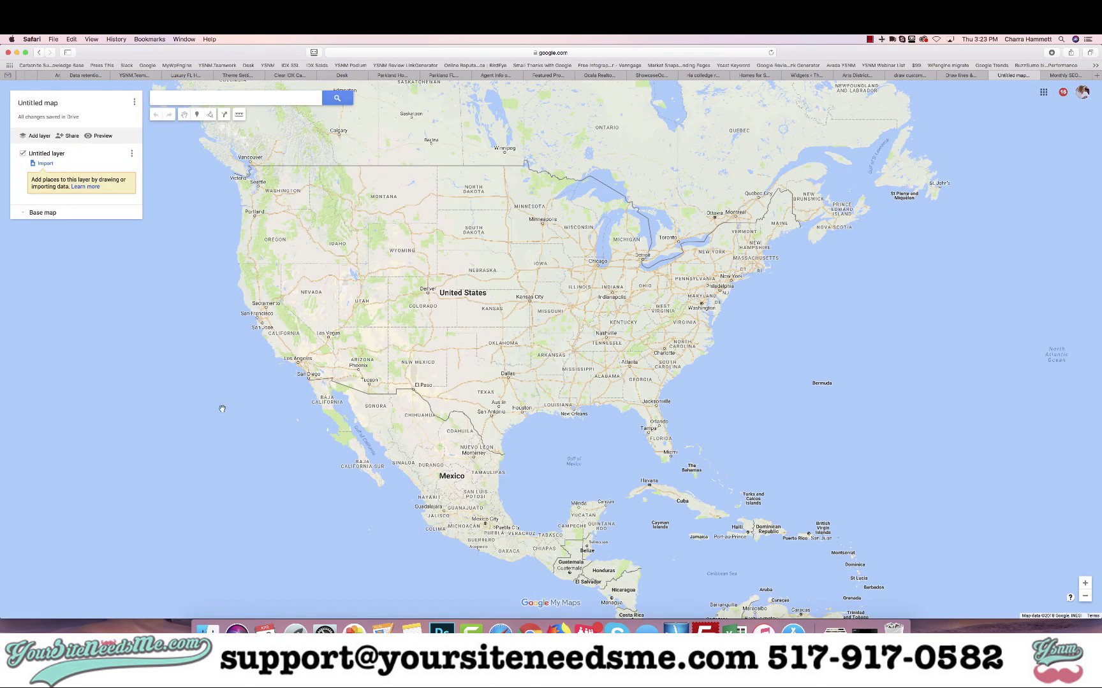
scroll(290, 373, up, 1)
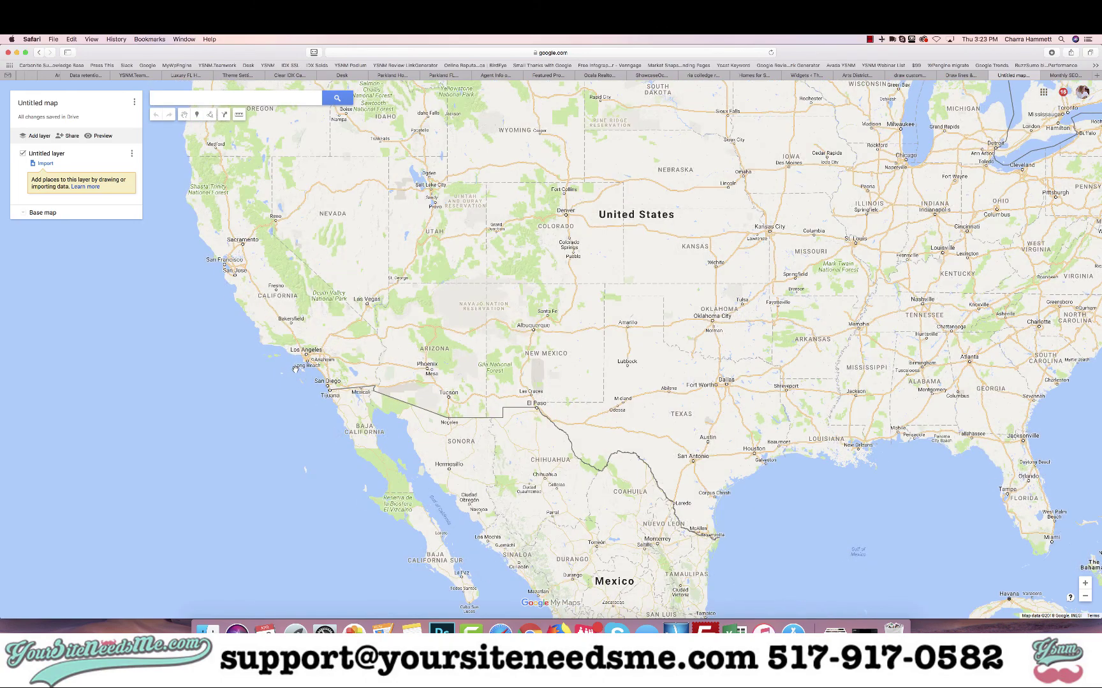
scroll(295, 364, up, 1)
scroll(306, 355, up, 1)
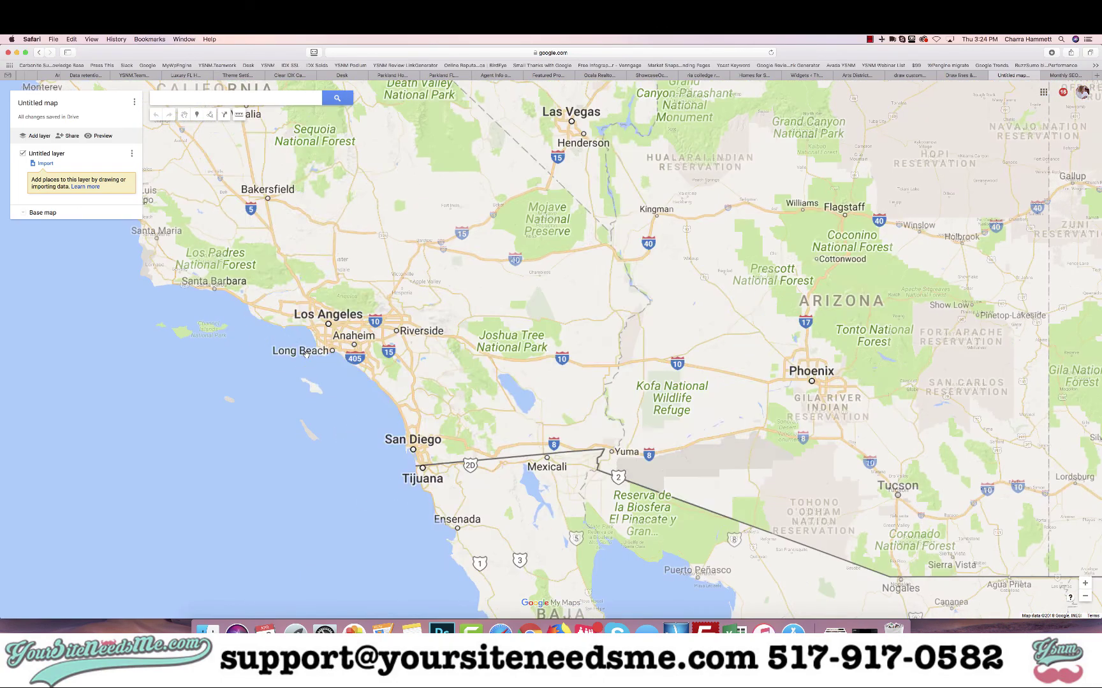
scroll(307, 355, up, 1)
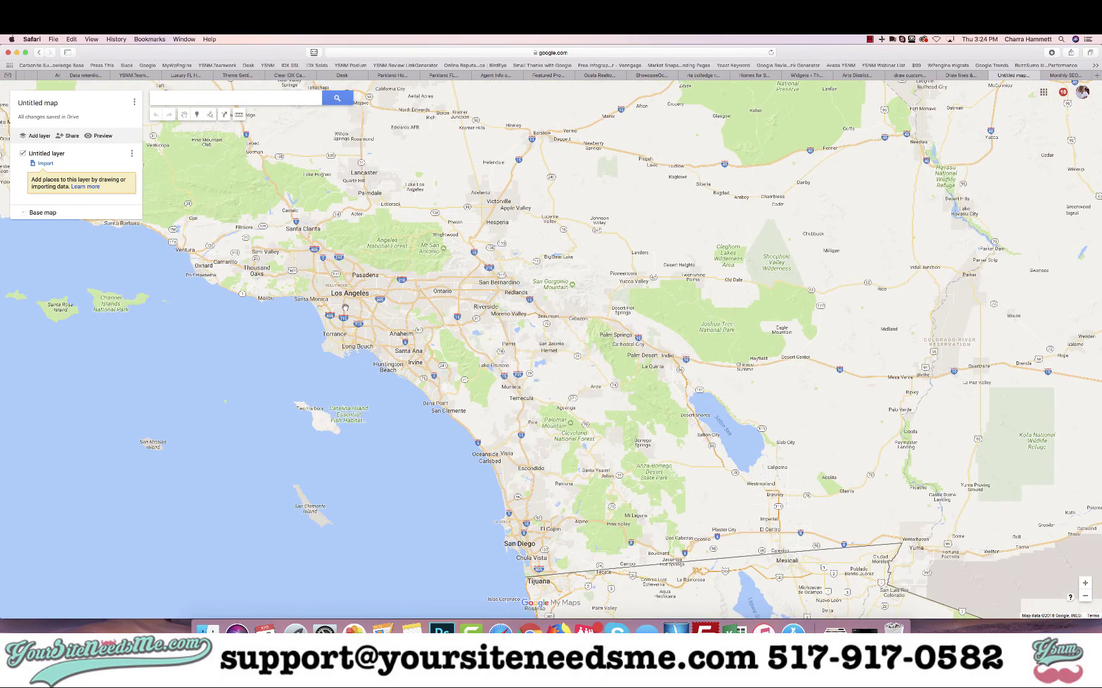
scroll(345, 308, up, 1)
scroll(357, 295, up, 1)
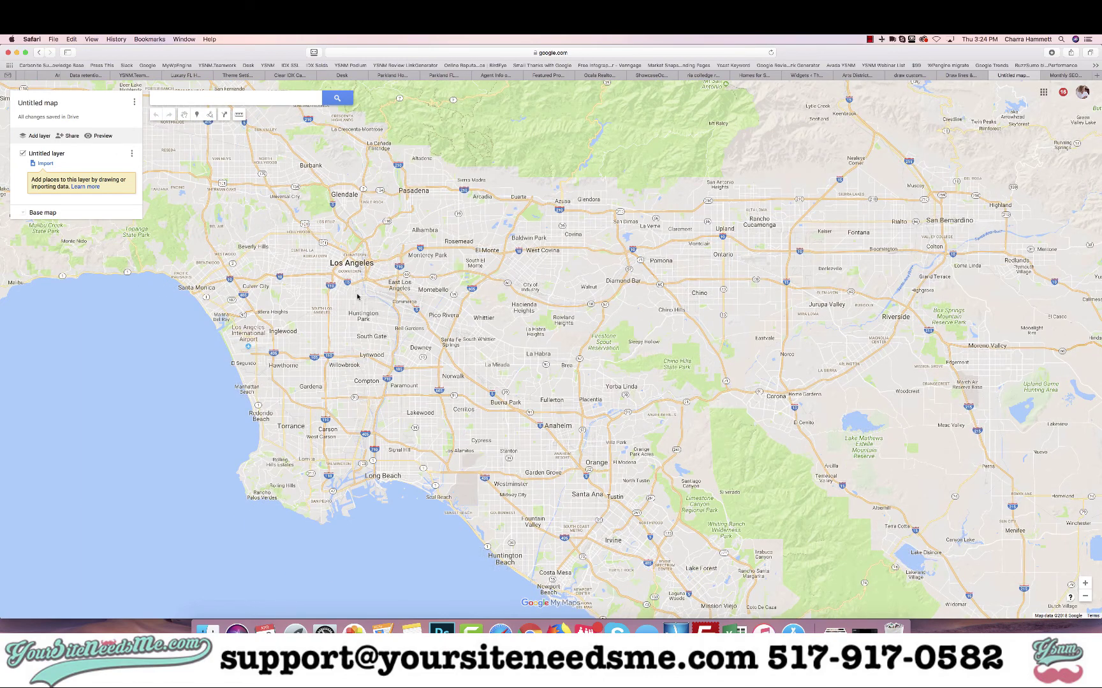
scroll(357, 296, up, 1)
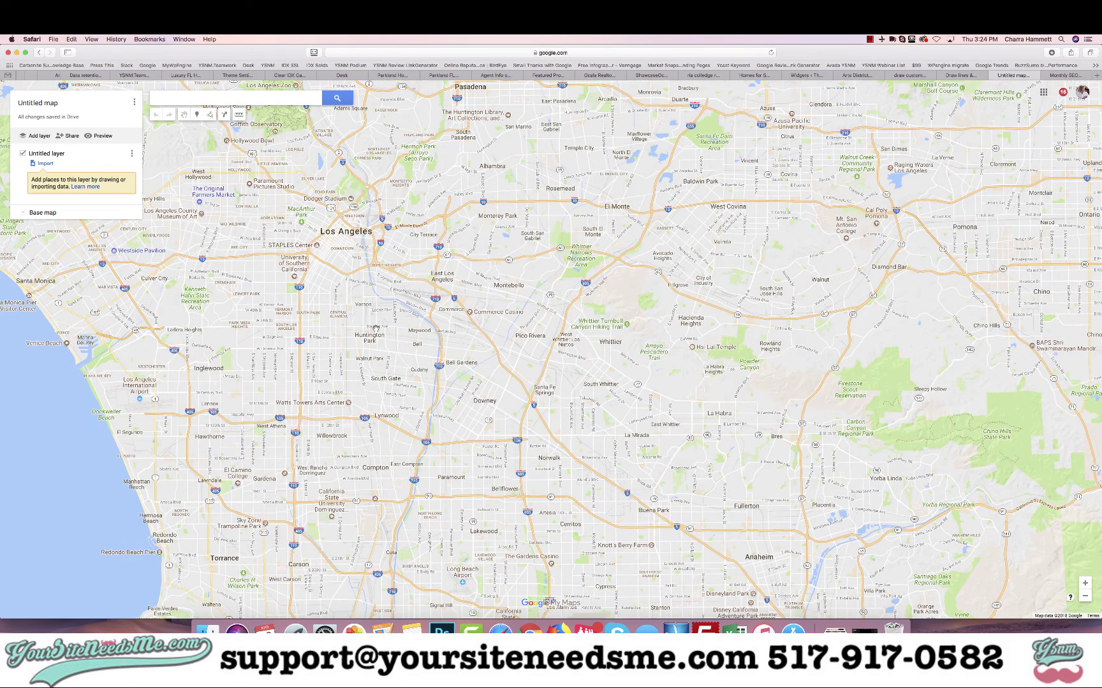
scroll(352, 242, up, 1)
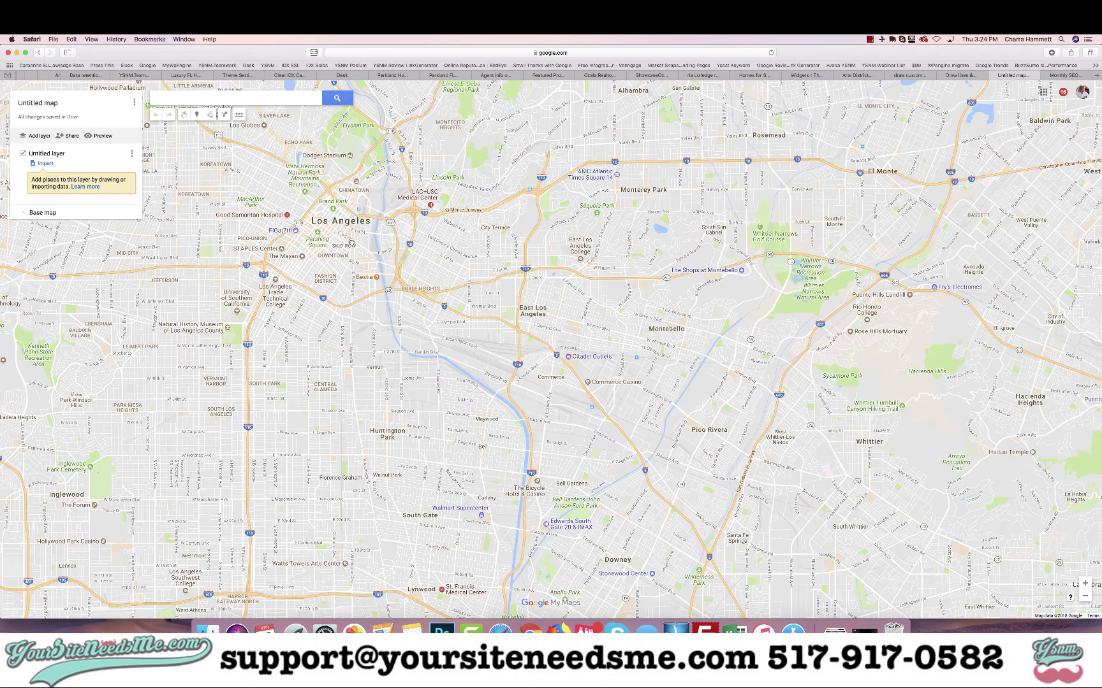
scroll(352, 242, up, 1)
drag(351, 242, 512, 375)
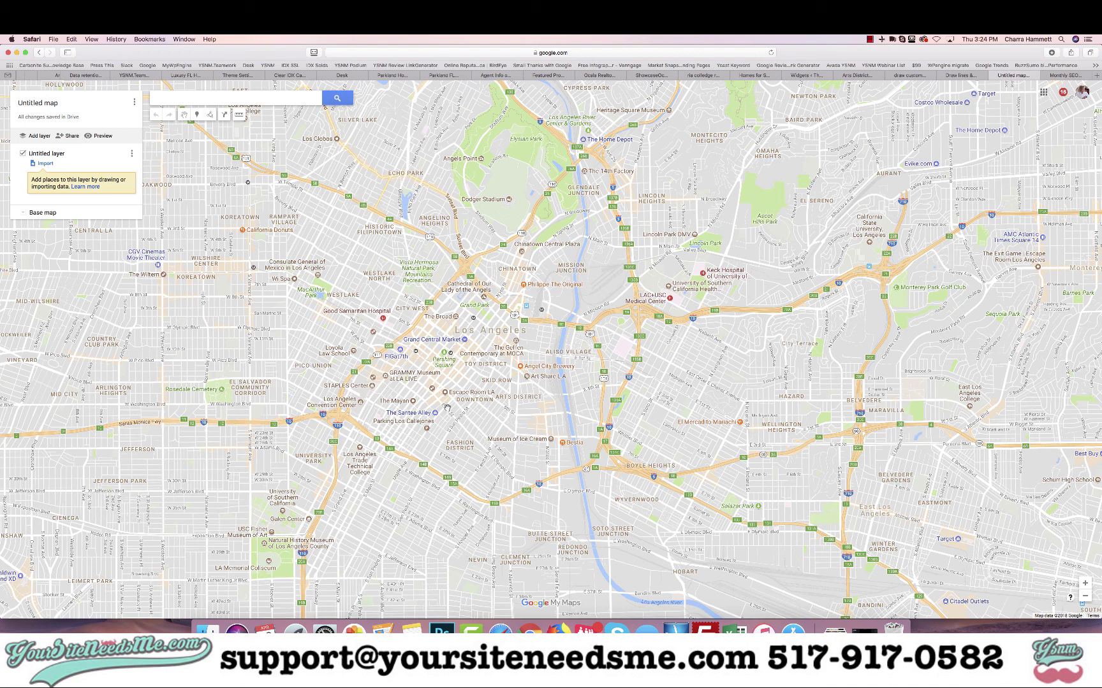
- Start a shape at the Cathedral, tracing the outline east and then south along the river
click(210, 116)
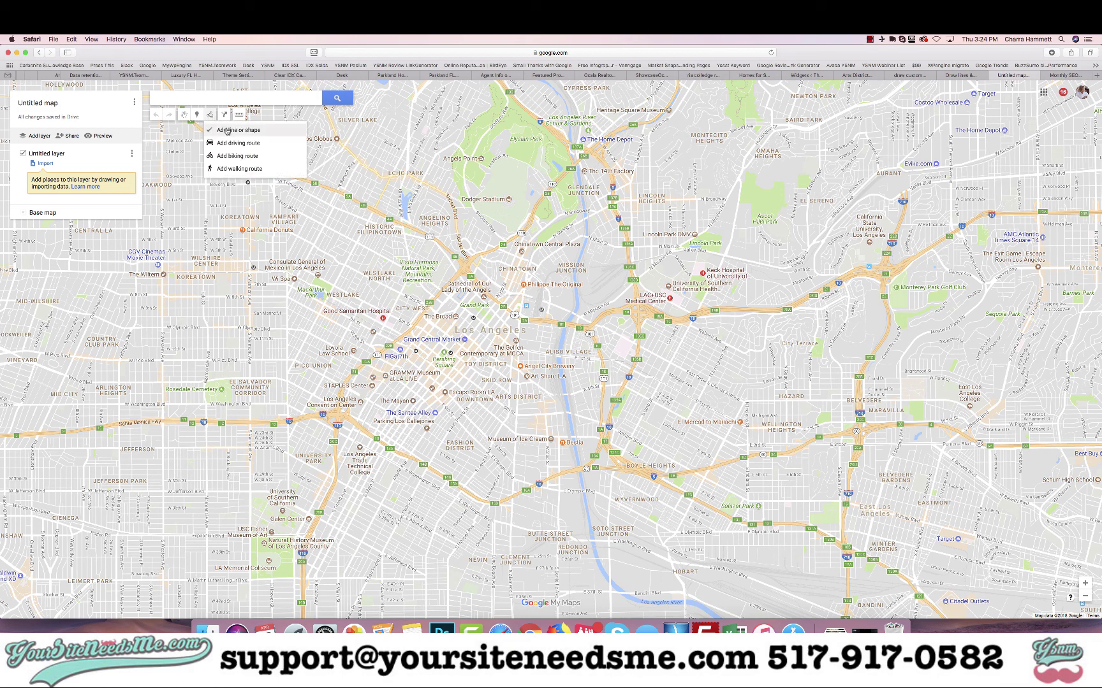
click(227, 130)
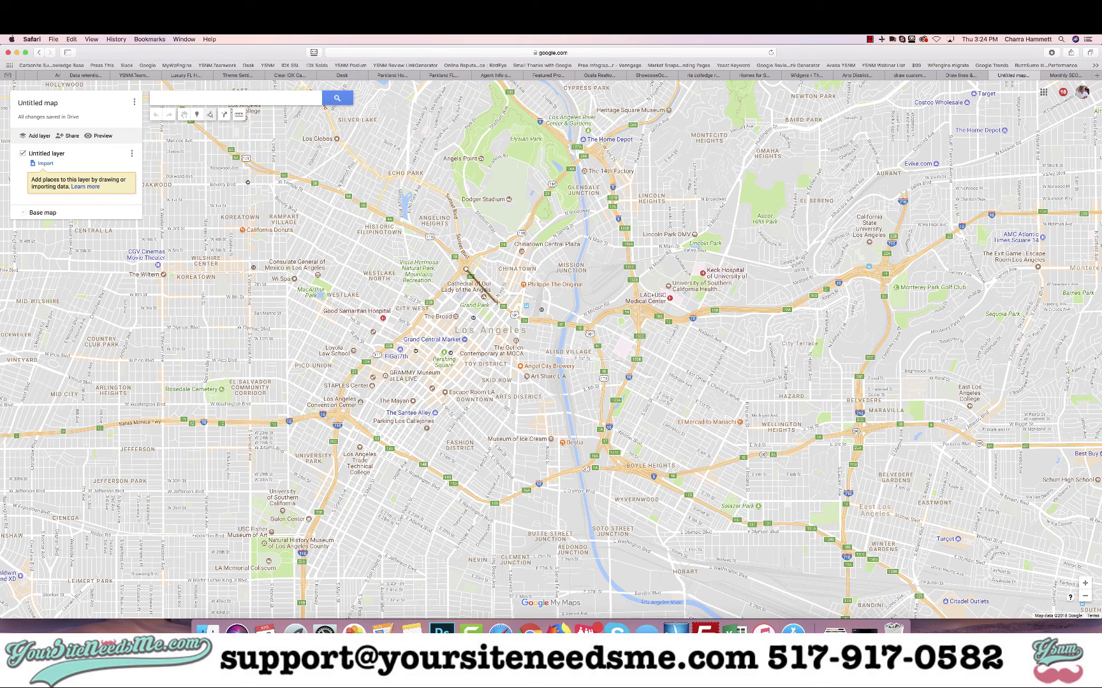
click(499, 304)
click(522, 319)
click(547, 321)
click(567, 324)
click(585, 327)
click(595, 343)
click(603, 363)
click(604, 386)
click(600, 408)
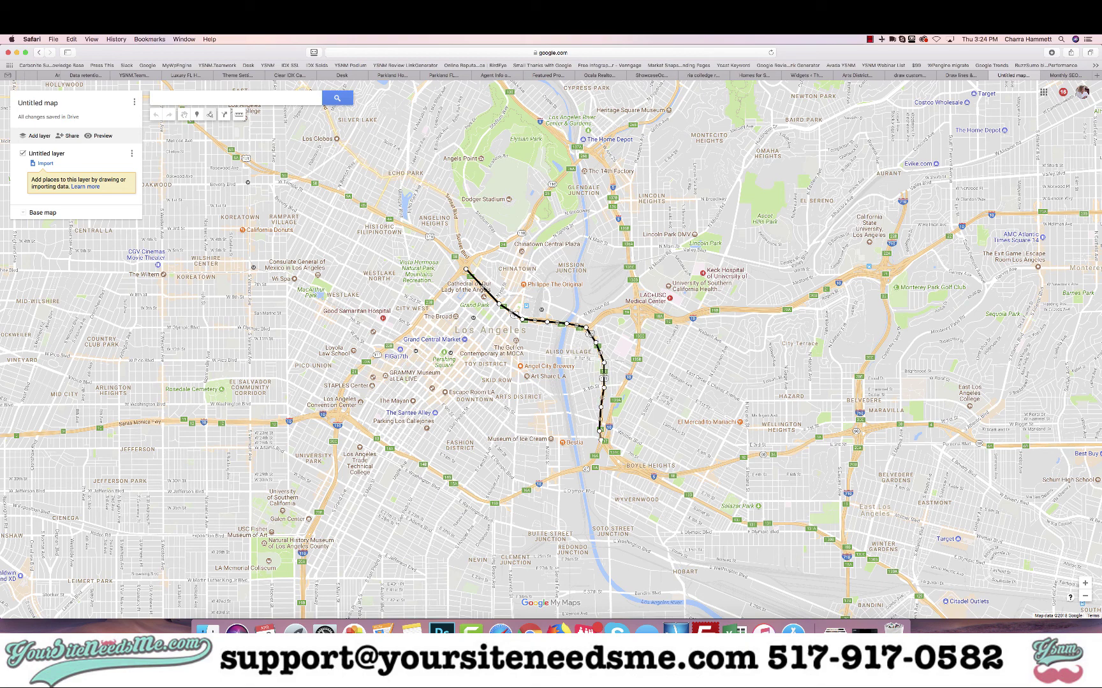
- Trace the southern edge of downtown west, then north-west along the freeway
click(595, 457)
click(585, 469)
click(565, 473)
click(540, 483)
click(521, 491)
click(501, 502)
click(488, 502)
click(476, 498)
click(450, 480)
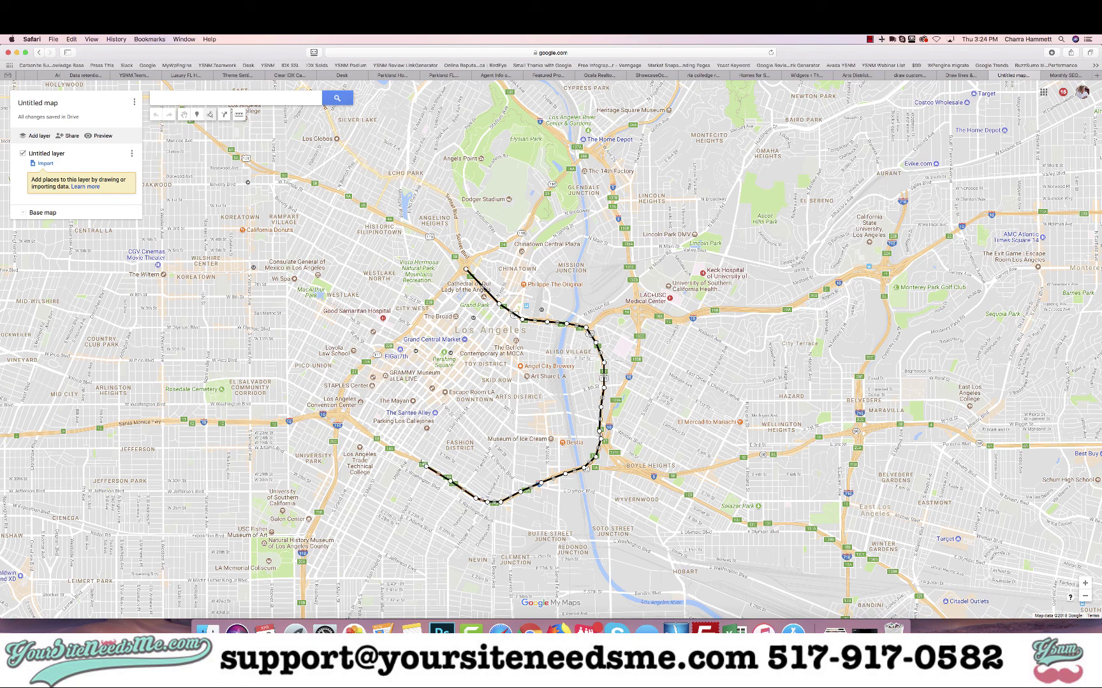
click(409, 456)
click(393, 451)
- Trace the western edge north-east back to the Cathedral and close the polygon
click(366, 430)
click(349, 417)
click(338, 412)
click(345, 385)
click(353, 371)
click(365, 361)
click(389, 346)
click(407, 333)
click(425, 314)
click(444, 289)
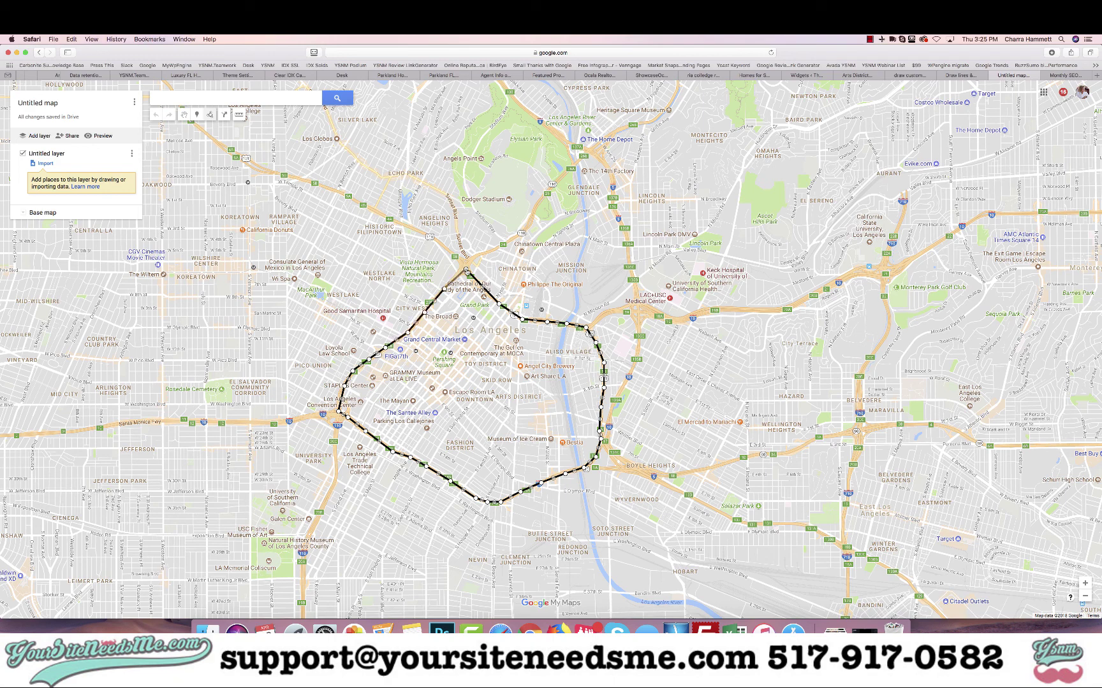
click(466, 270)
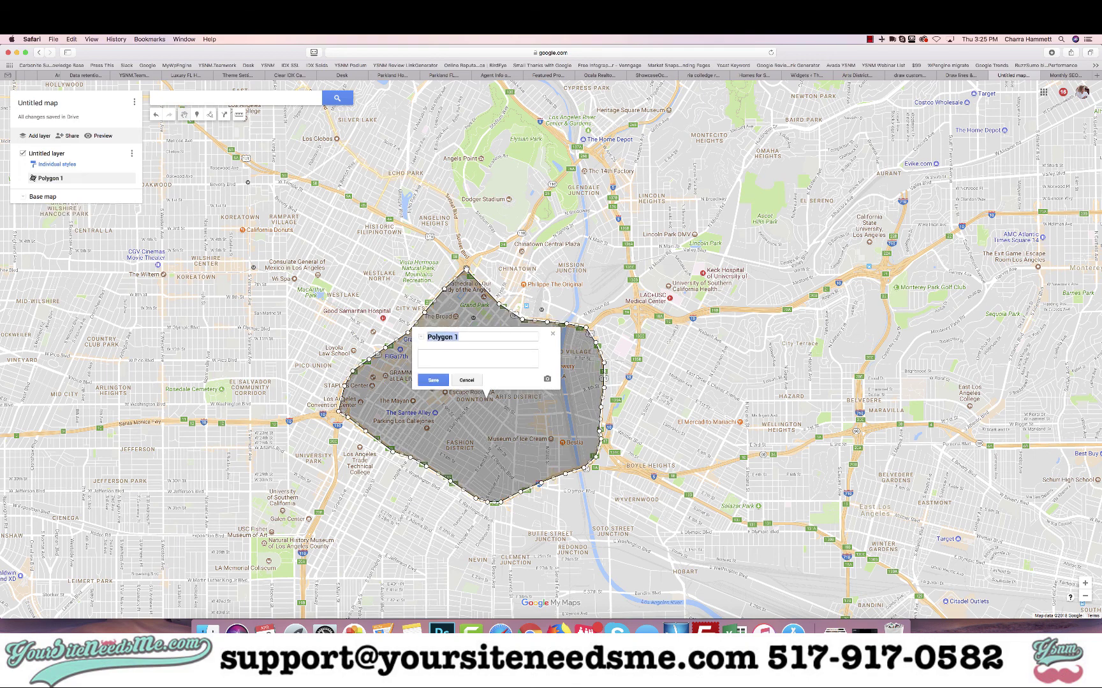
- Title the shape 'Downtown Los Angeles', describe it as a map of Downtown Los Angeles, and save
text(Downtown Los Angele)
text(of Down)
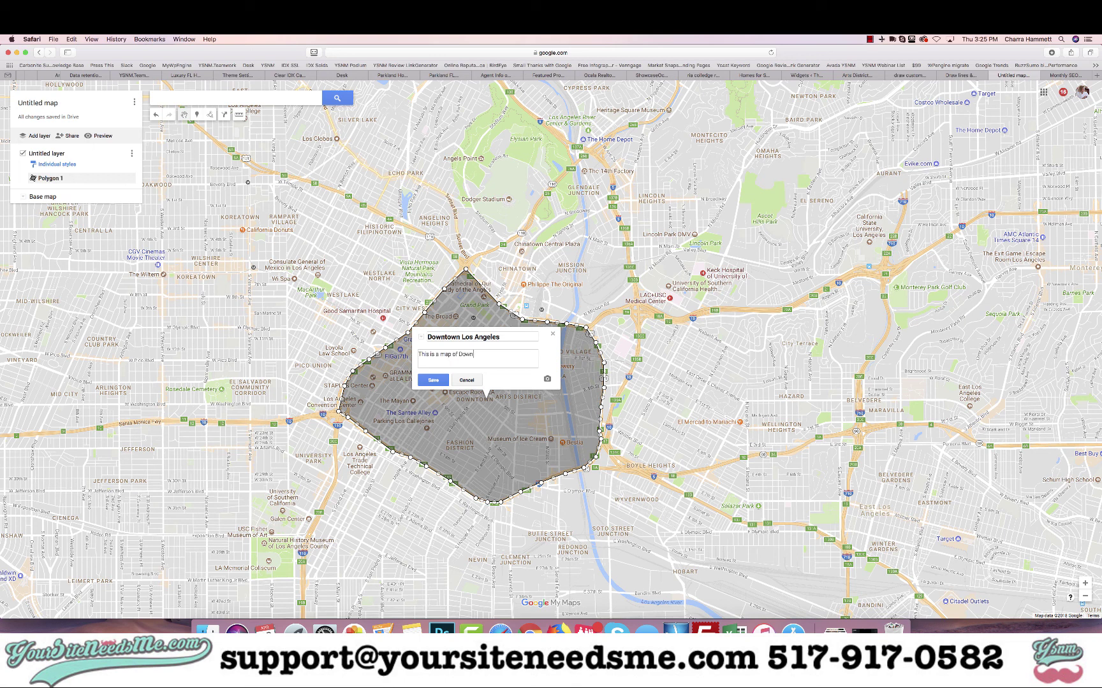
text(town Los Angeles)
click(433, 380)
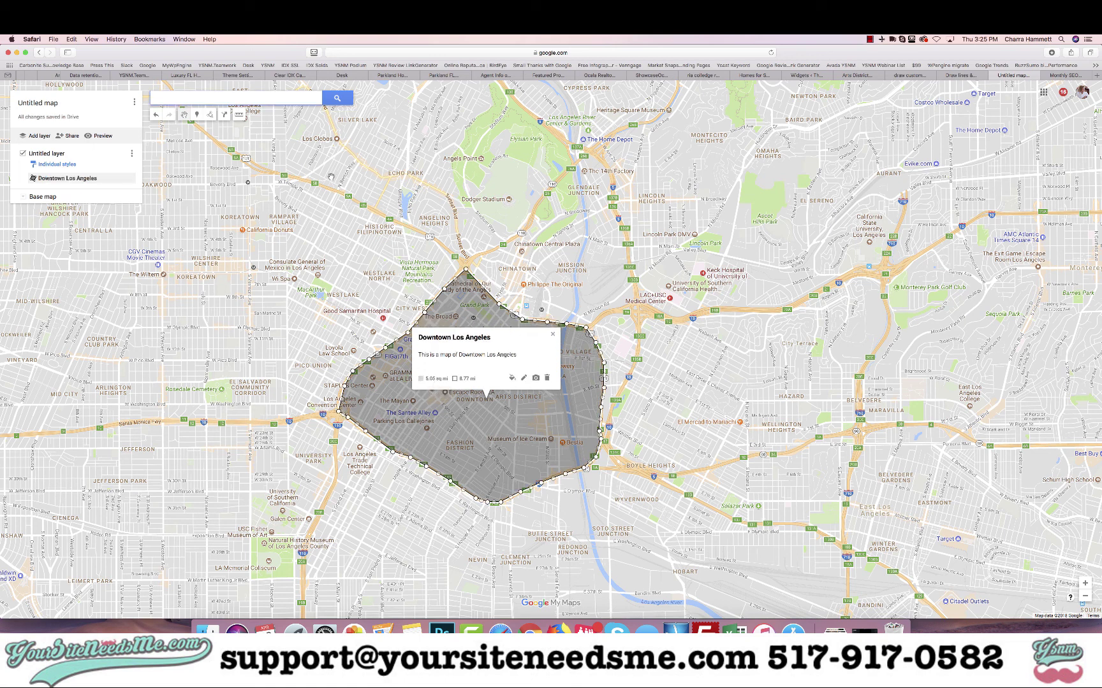
click(225, 116)
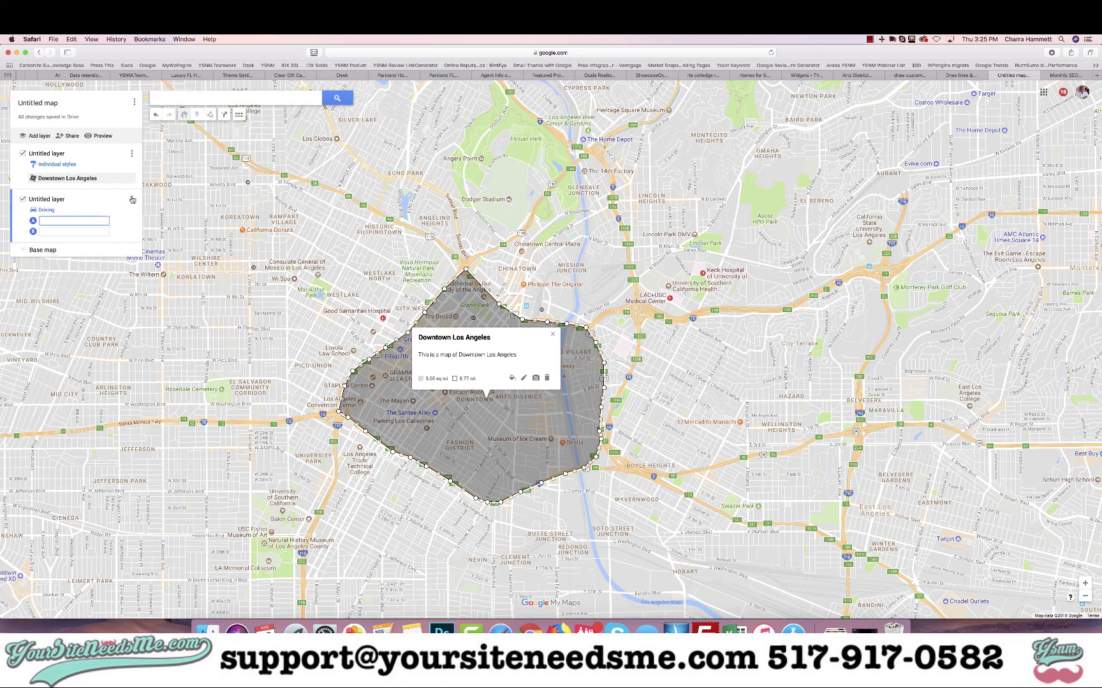
- Delete the extra directions layer and confirm the deletion
click(132, 200)
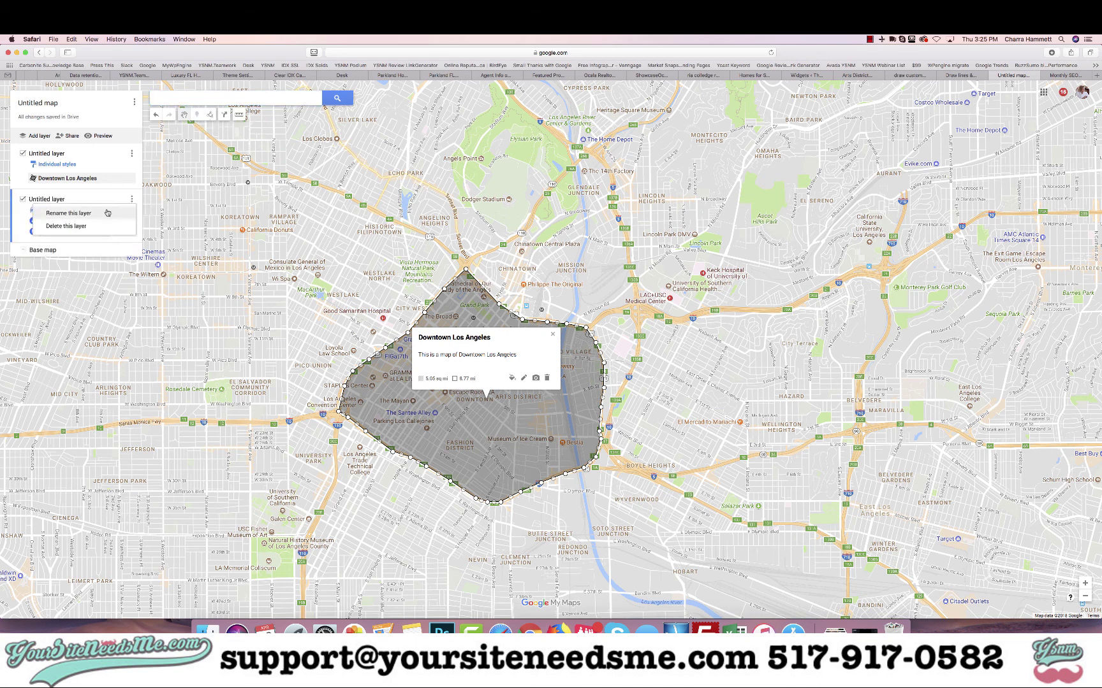
click(74, 226)
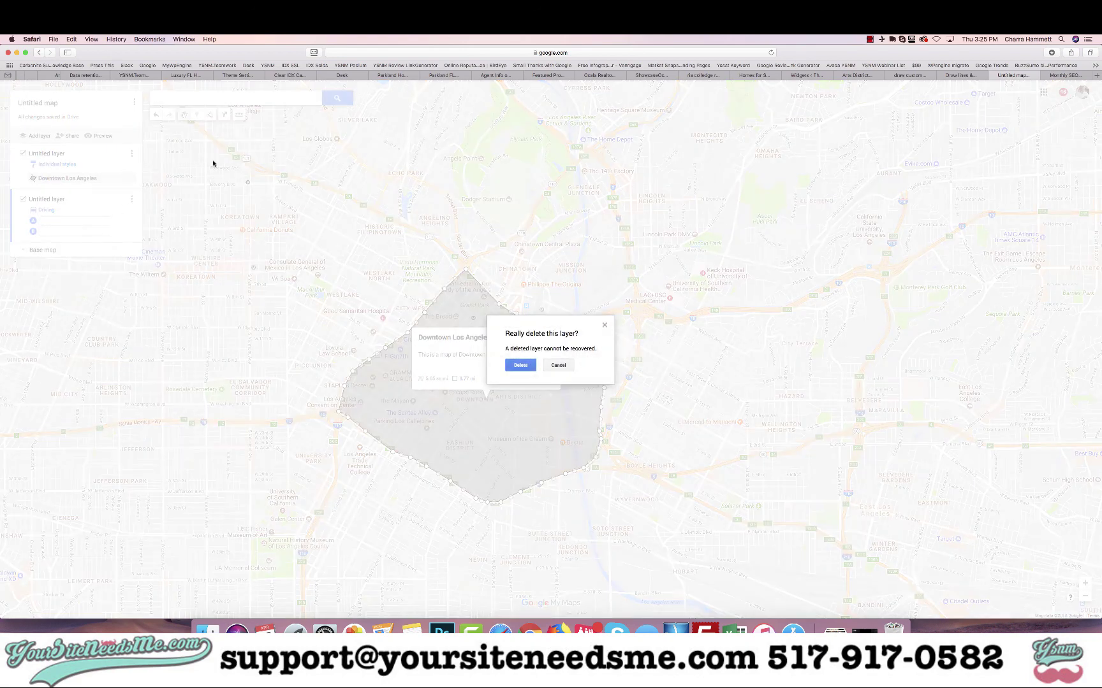
click(521, 365)
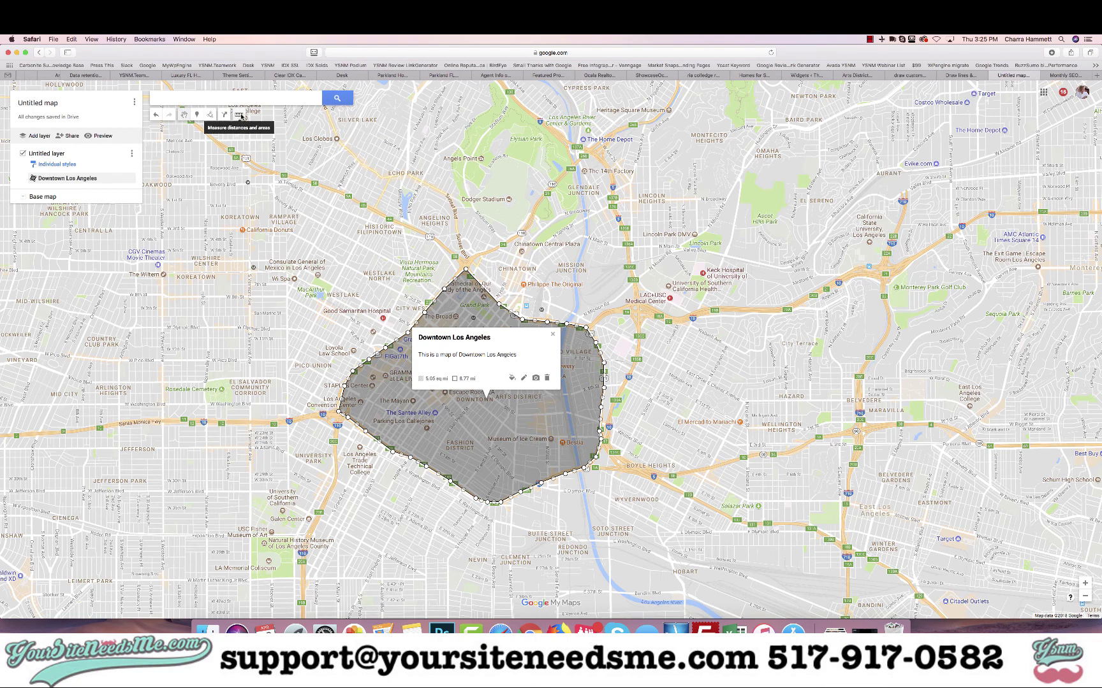
- Drop a marker on Grand Central Market and save it titled 'Grand Central Market'
click(241, 116)
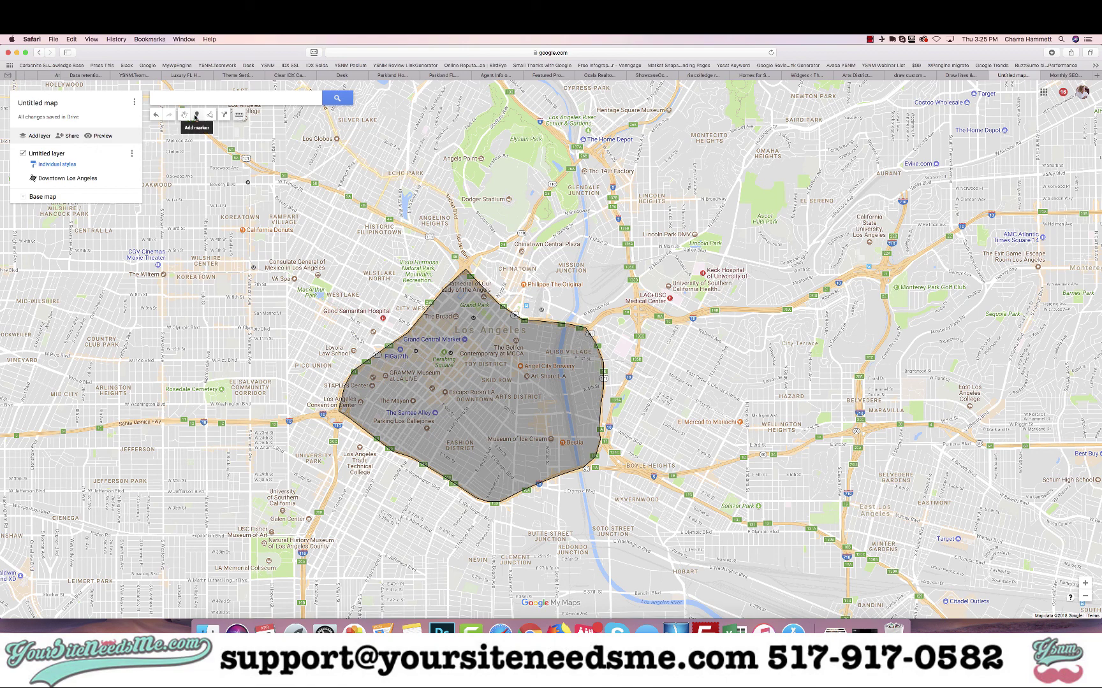
click(197, 115)
scroll(465, 336, up, 5)
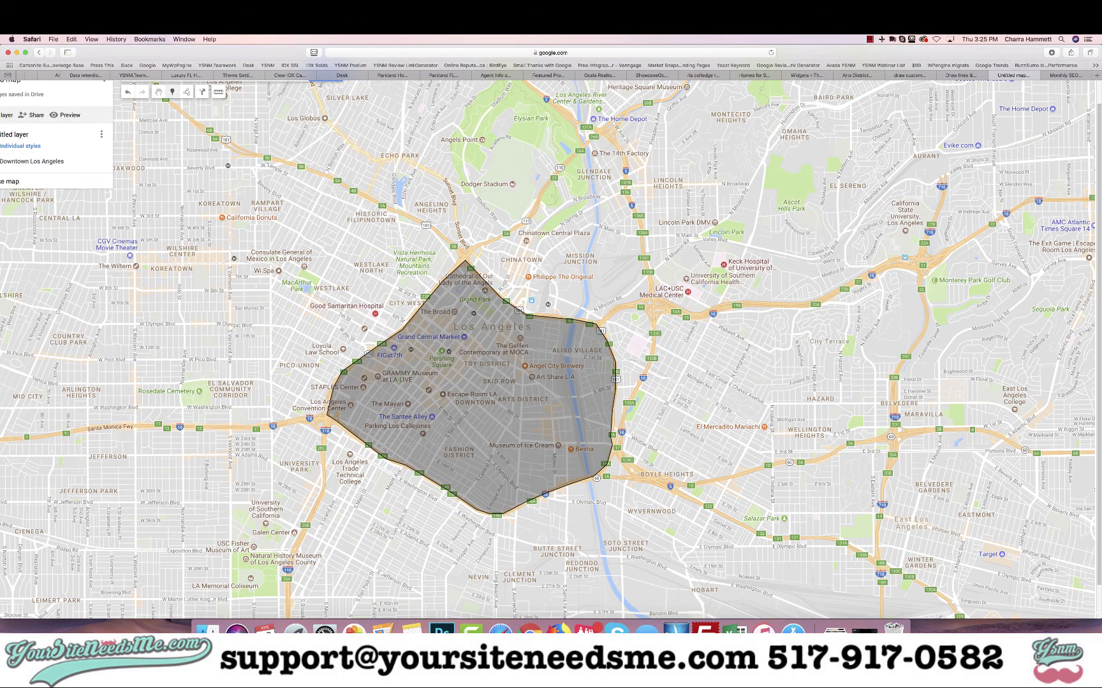
click(465, 336)
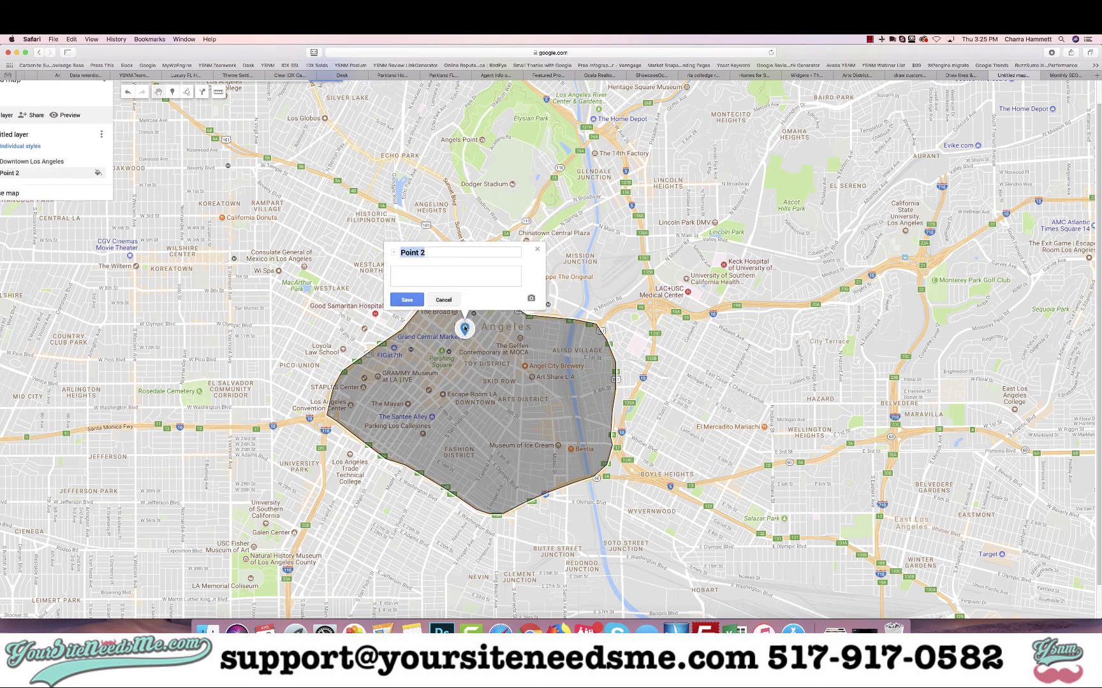
text(Grand)
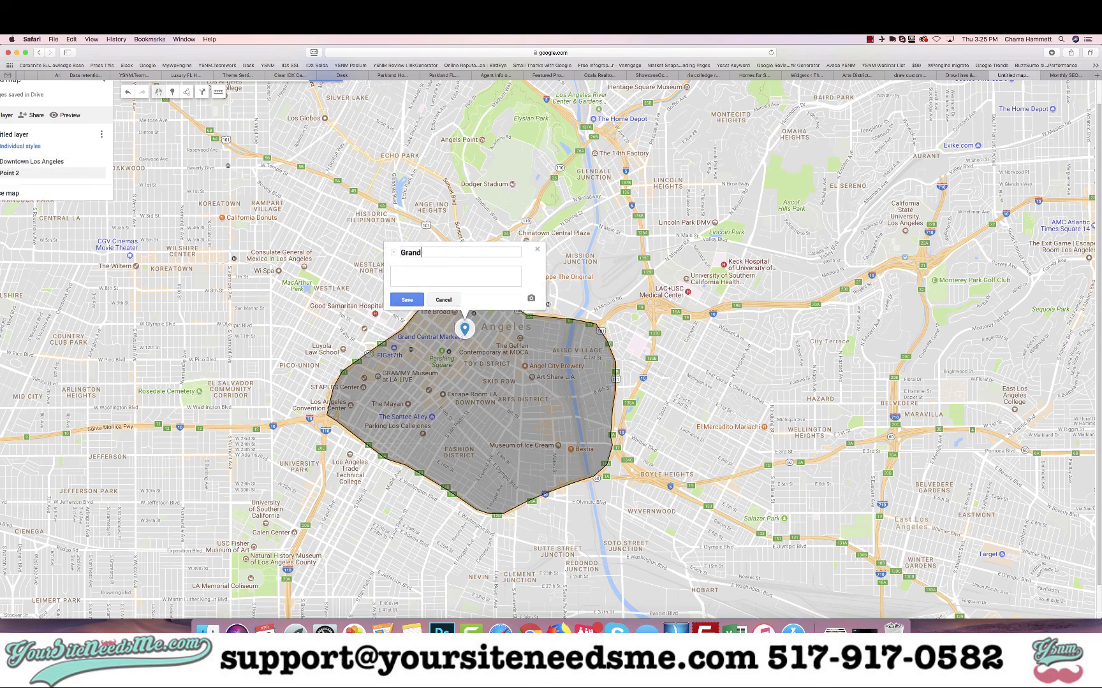
text( Central Market)
click(407, 299)
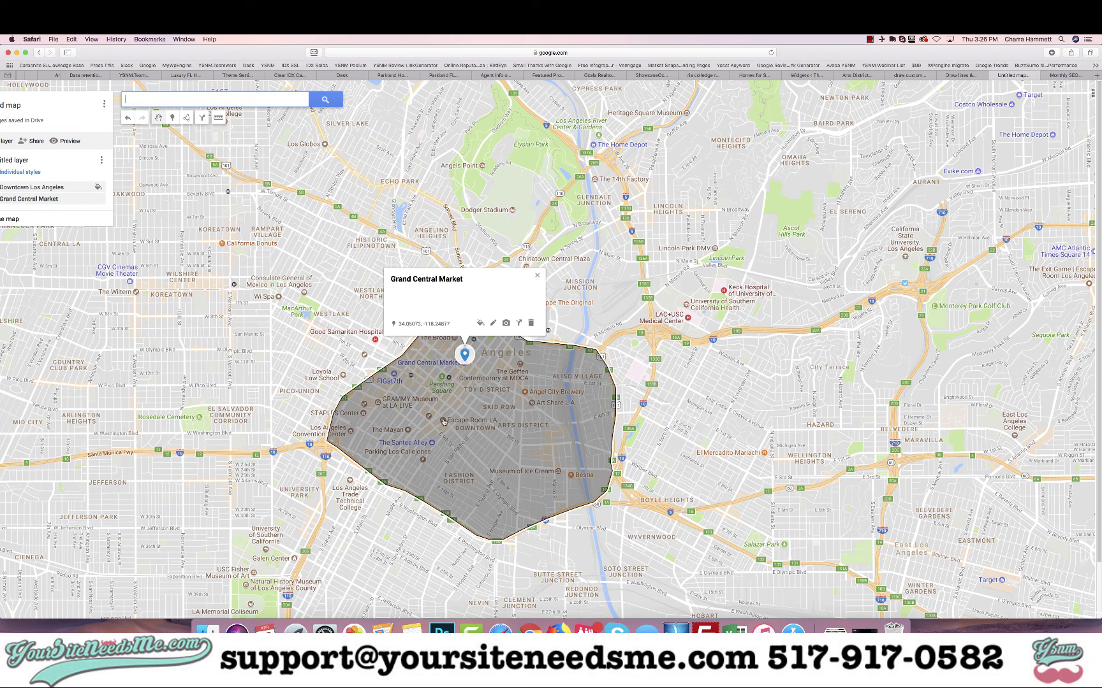
click(172, 117)
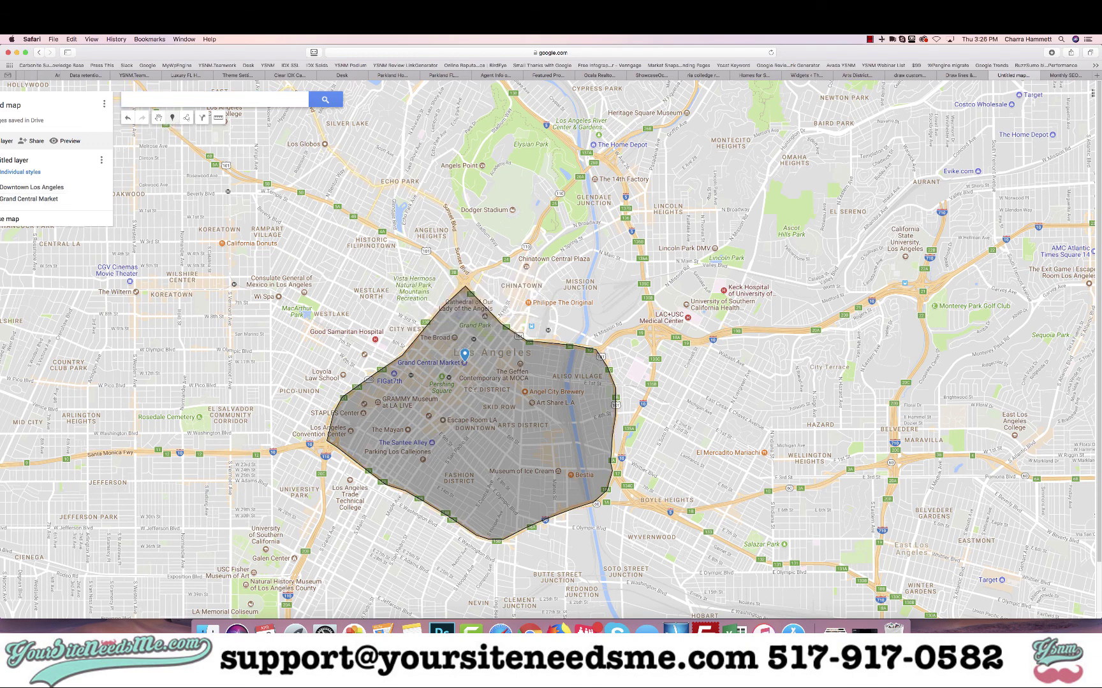
- Place a marker at the Escape Room LA spot and save it titled 'Escape Room LA'
click(442, 420)
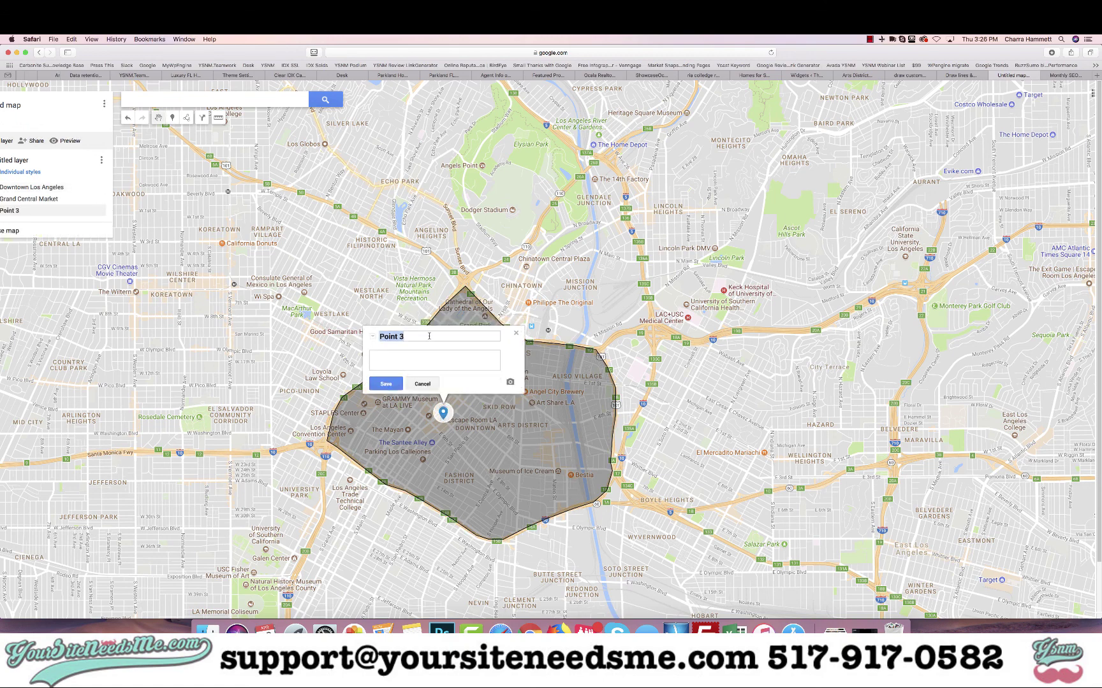
text(Escao)
text(e Room LA)
click(393, 383)
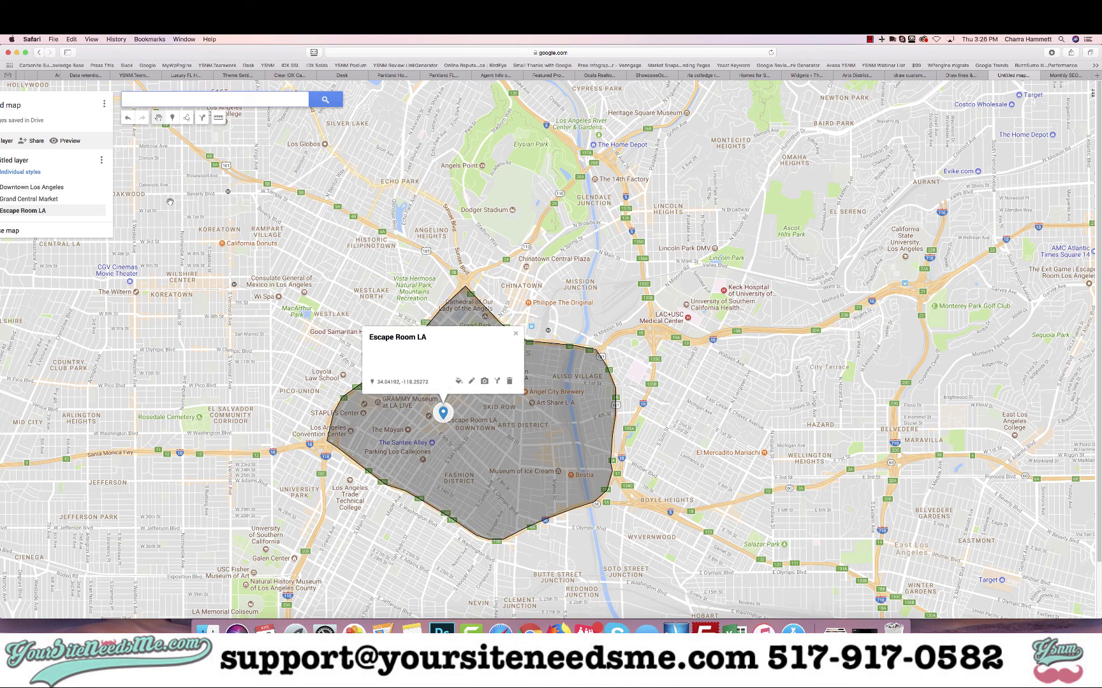
scroll(68, 205, left, 3)
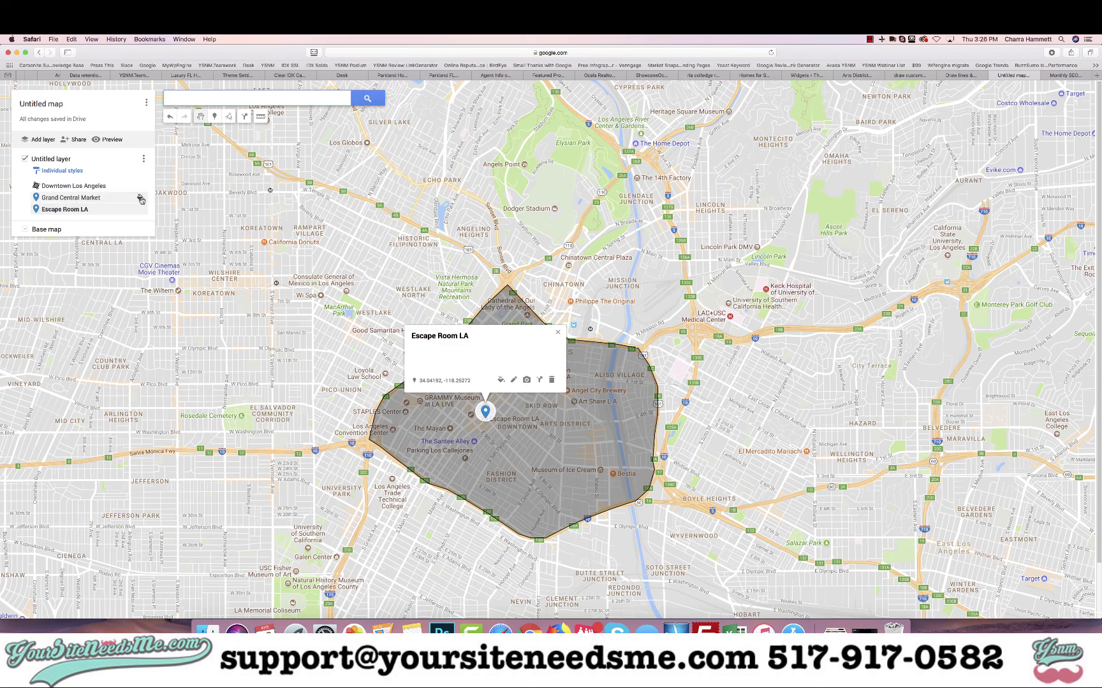
click(141, 199)
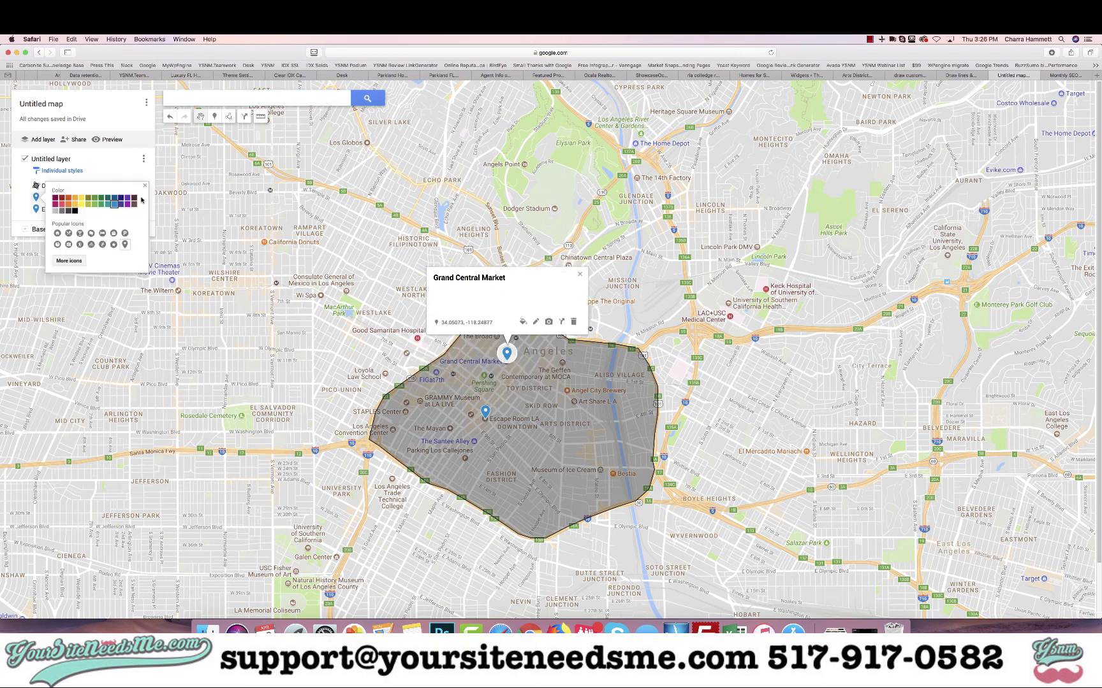
- Style the Grand Central Market marker as a red star
click(68, 199)
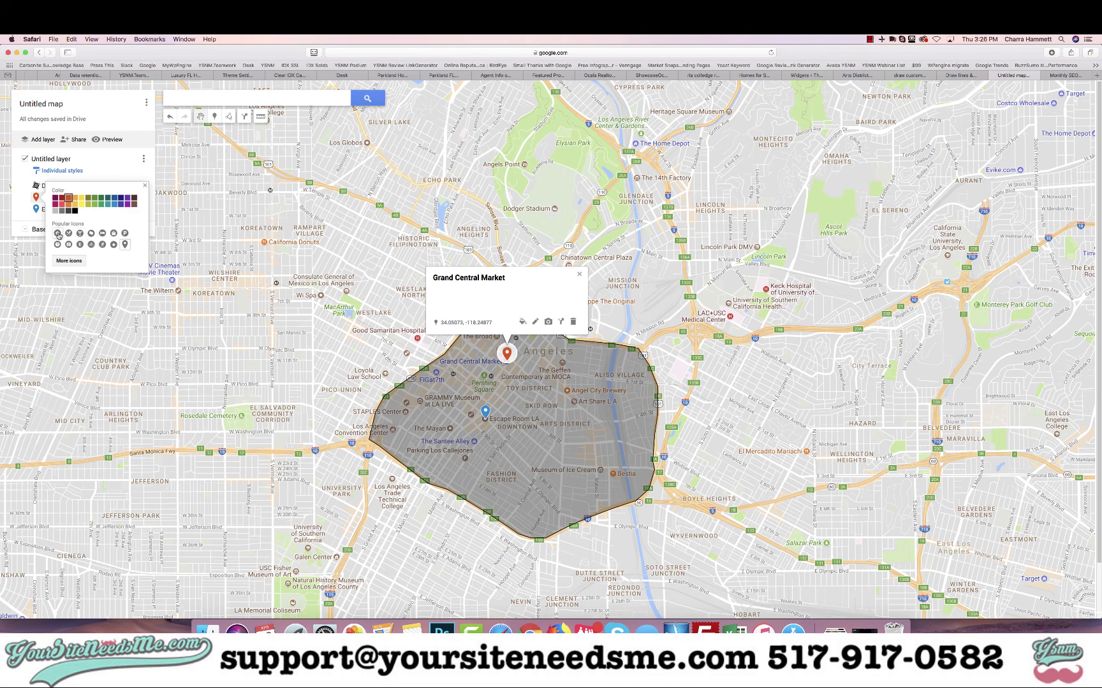
click(113, 244)
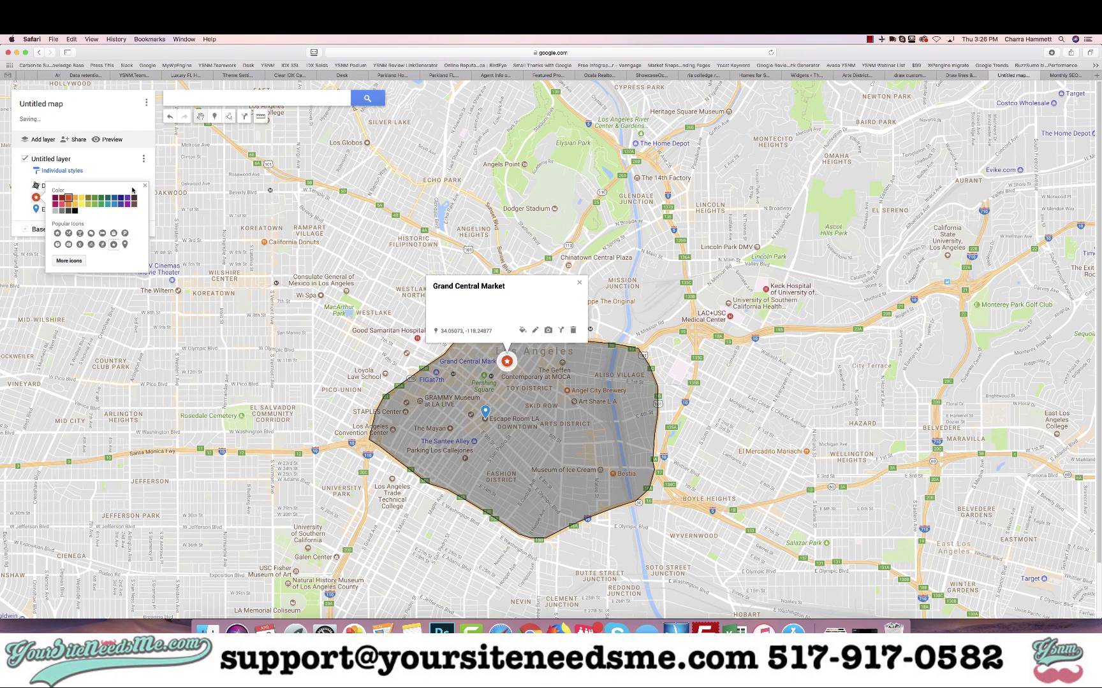
click(144, 186)
- Recolour the Escape Room LA marker green
click(89, 209)
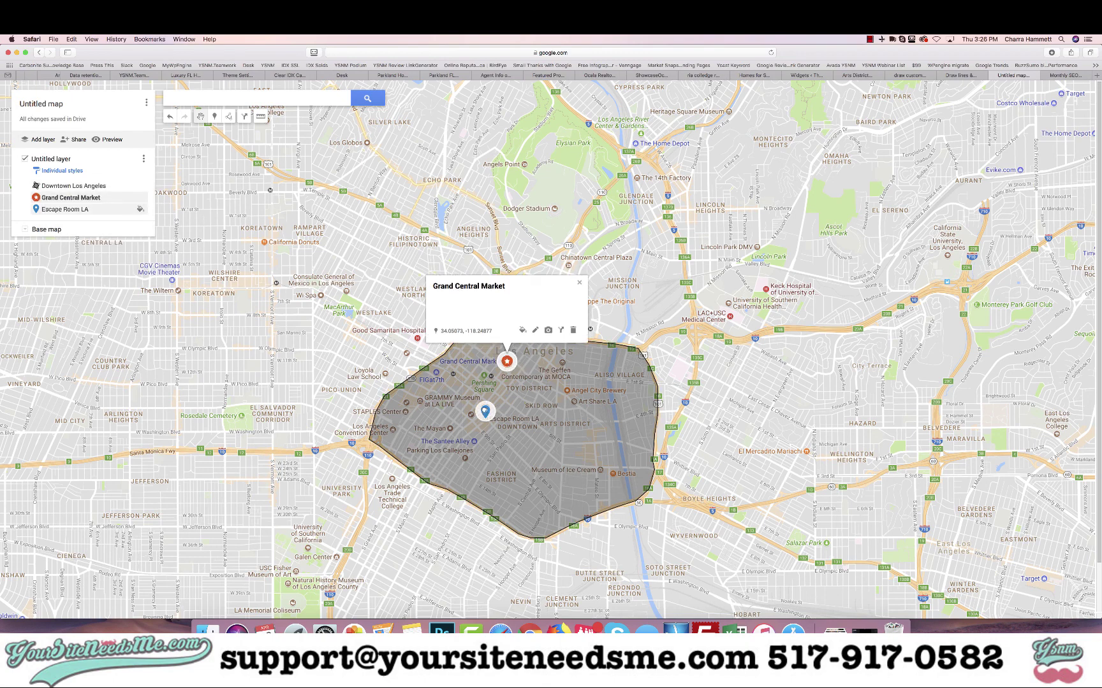
click(141, 209)
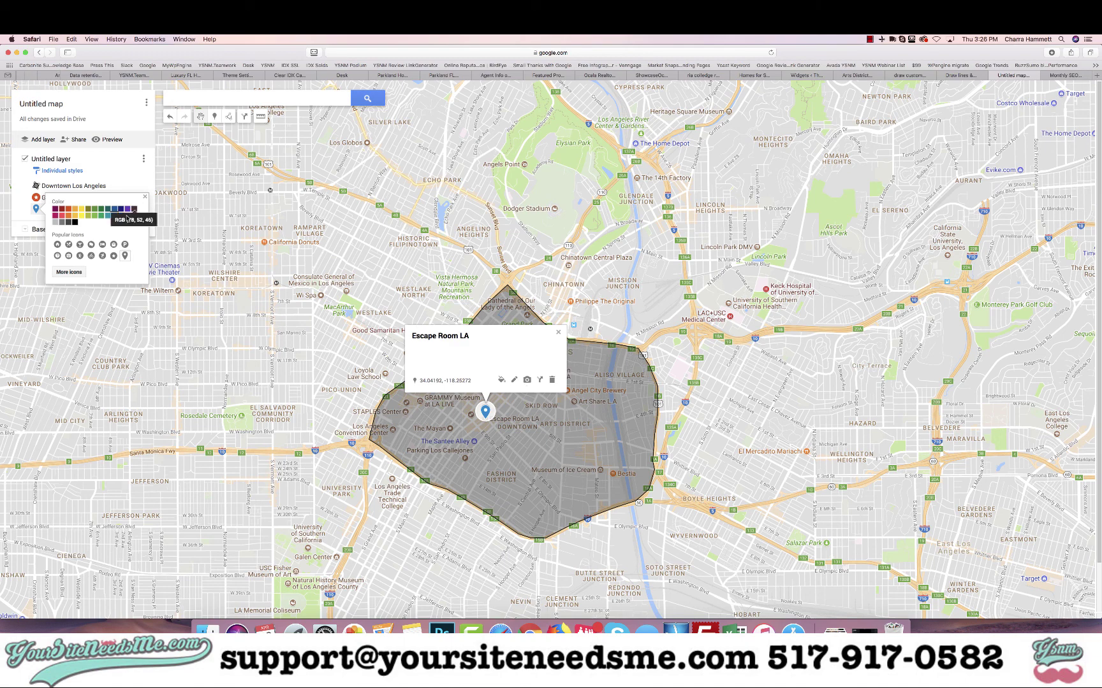
click(127, 209)
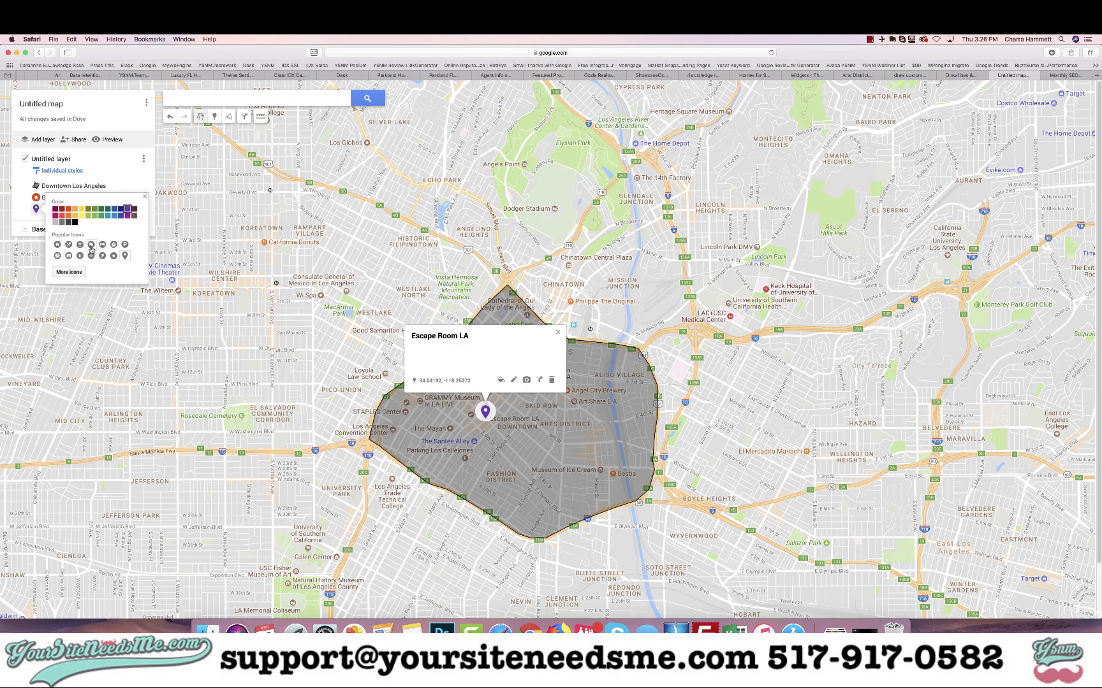
click(96, 212)
click(559, 395)
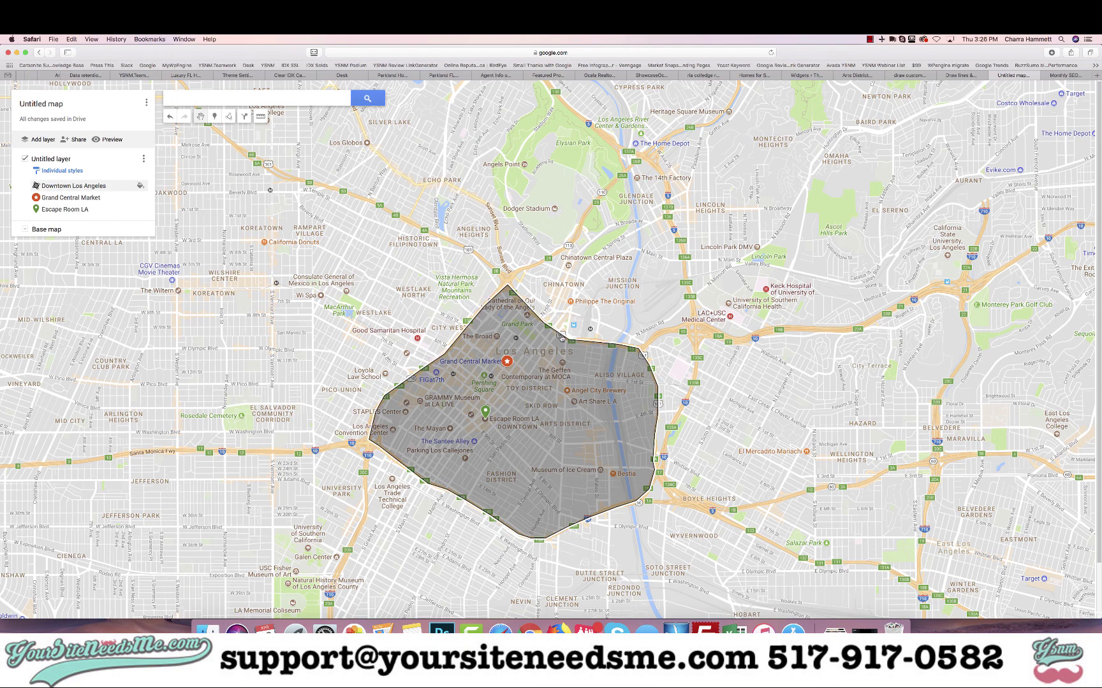
- Draw a four-cornered shape along the downtown polygon's northern edge
click(229, 116)
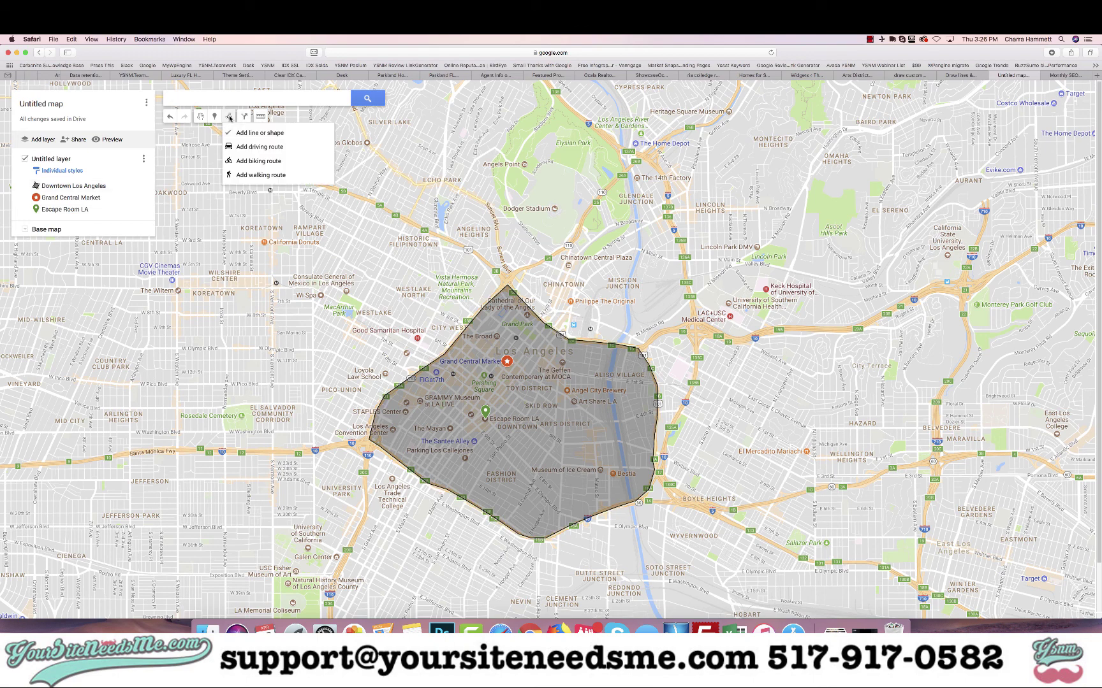
click(261, 133)
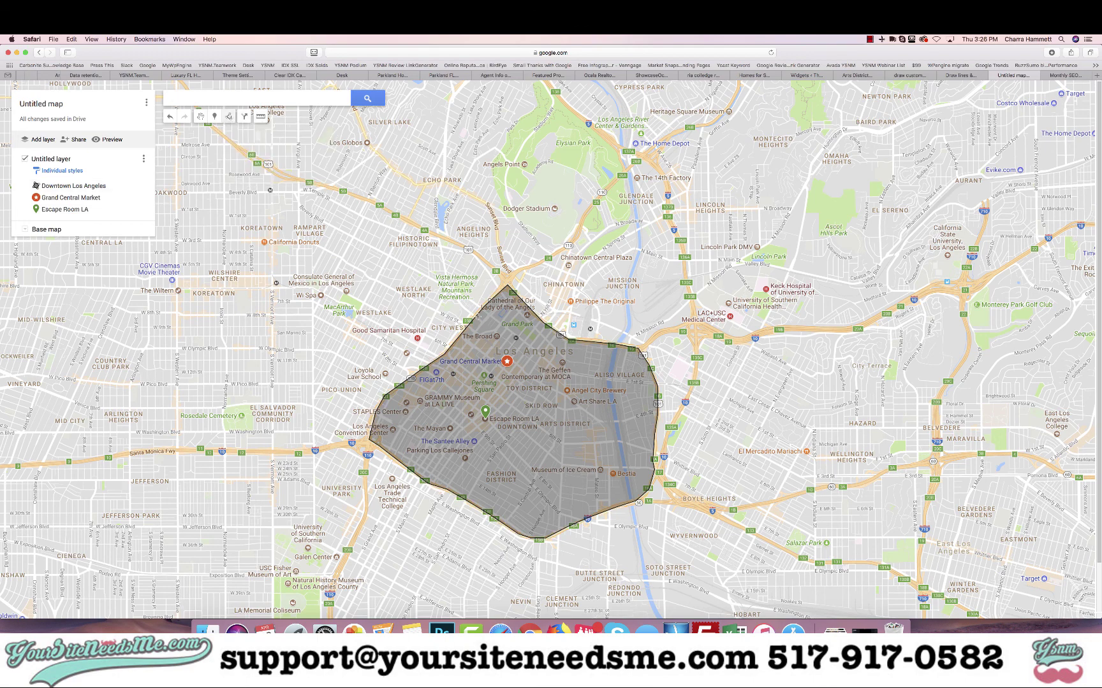
click(481, 311)
click(551, 364)
click(569, 338)
click(507, 285)
click(481, 311)
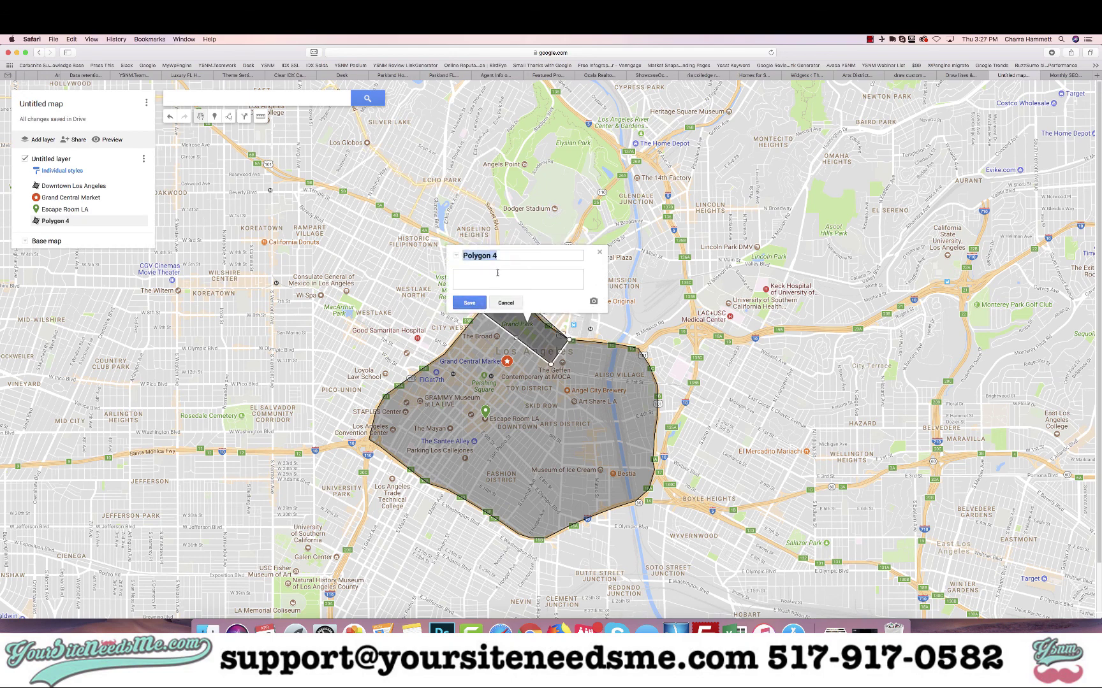
- Name the new shape 'Little Tokyo' and save it
text(Little Toky)
text(o)
key(BackSpace)
text(o)
click(469, 303)
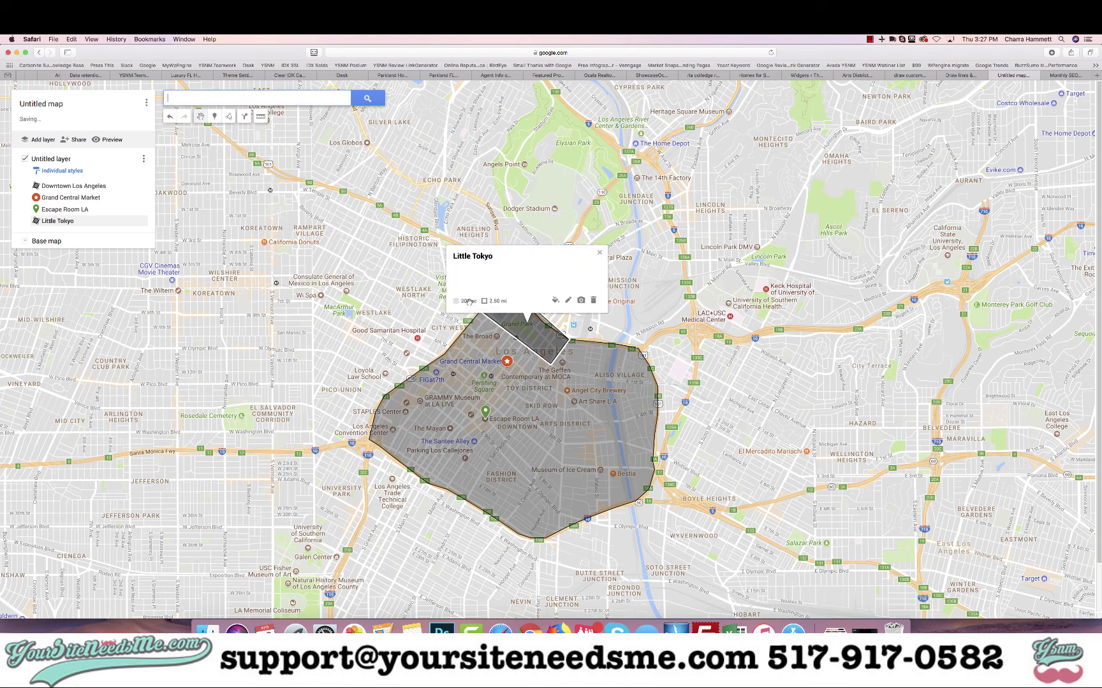
- Close the Little Tokyo info card, leaving its green fill visible over downtown
click(560, 301)
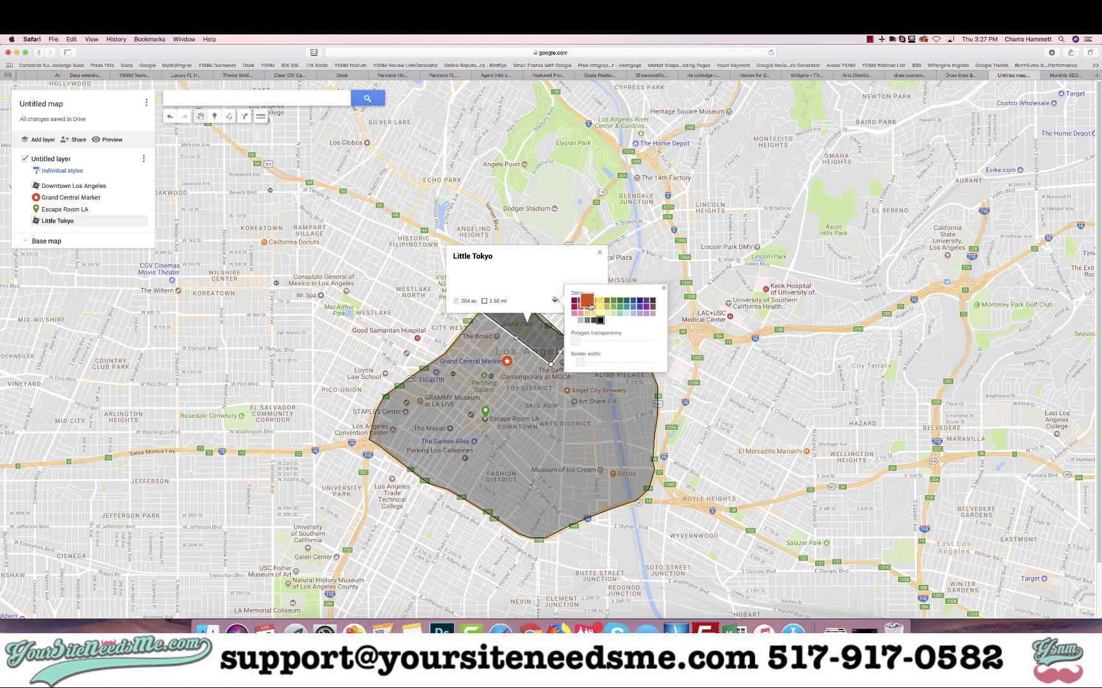
click(599, 252)
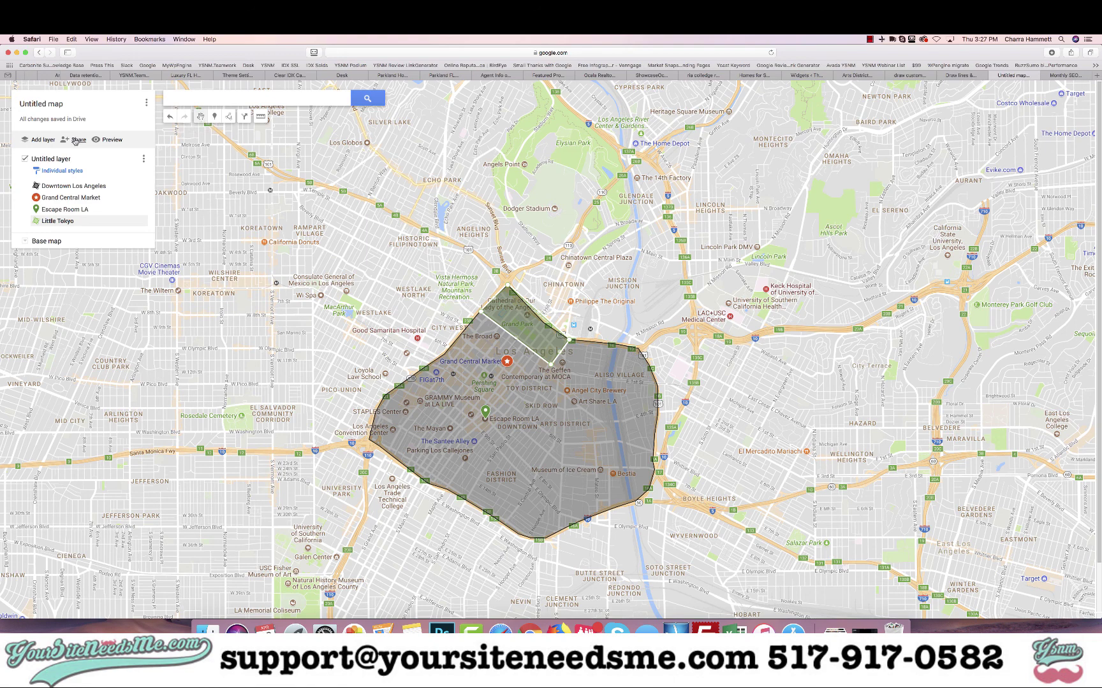
- Preview the viewer's map, then rename the untitled layer to 'Downtown LA'
click(111, 142)
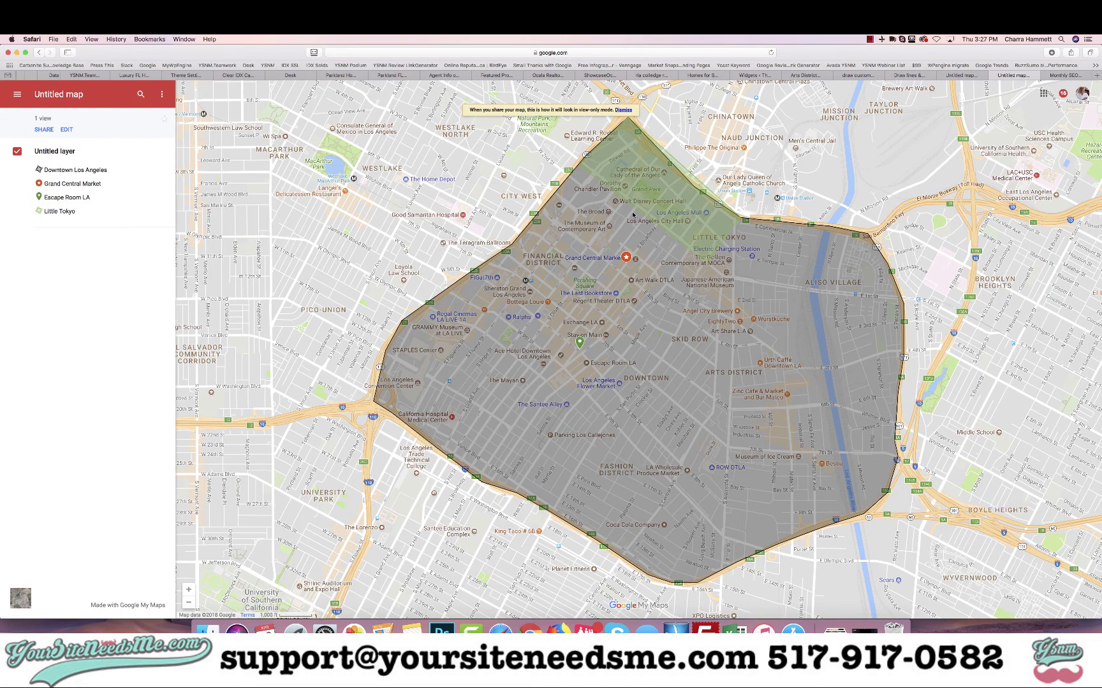
click(966, 78)
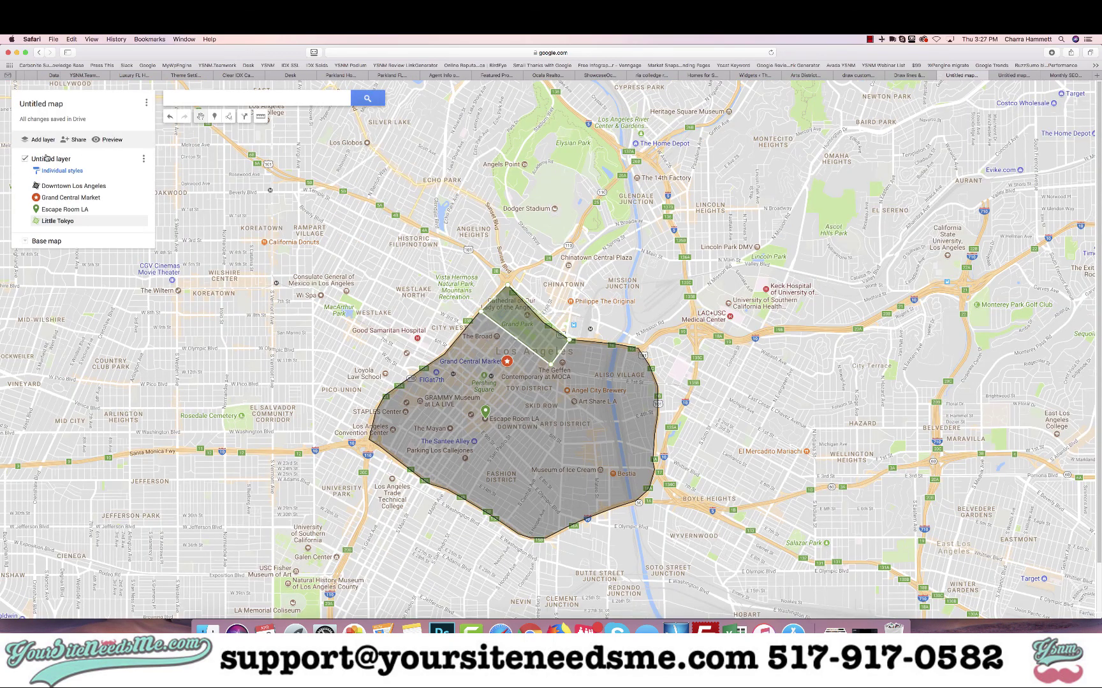
click(144, 159)
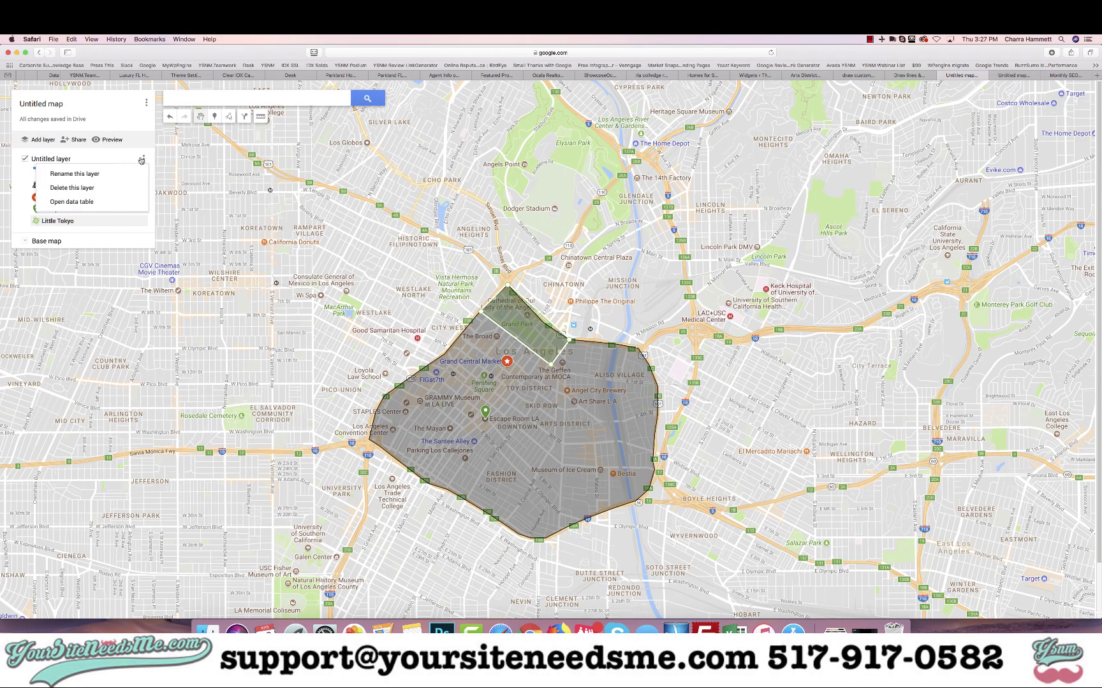
click(79, 174)
text(Downtown LA)
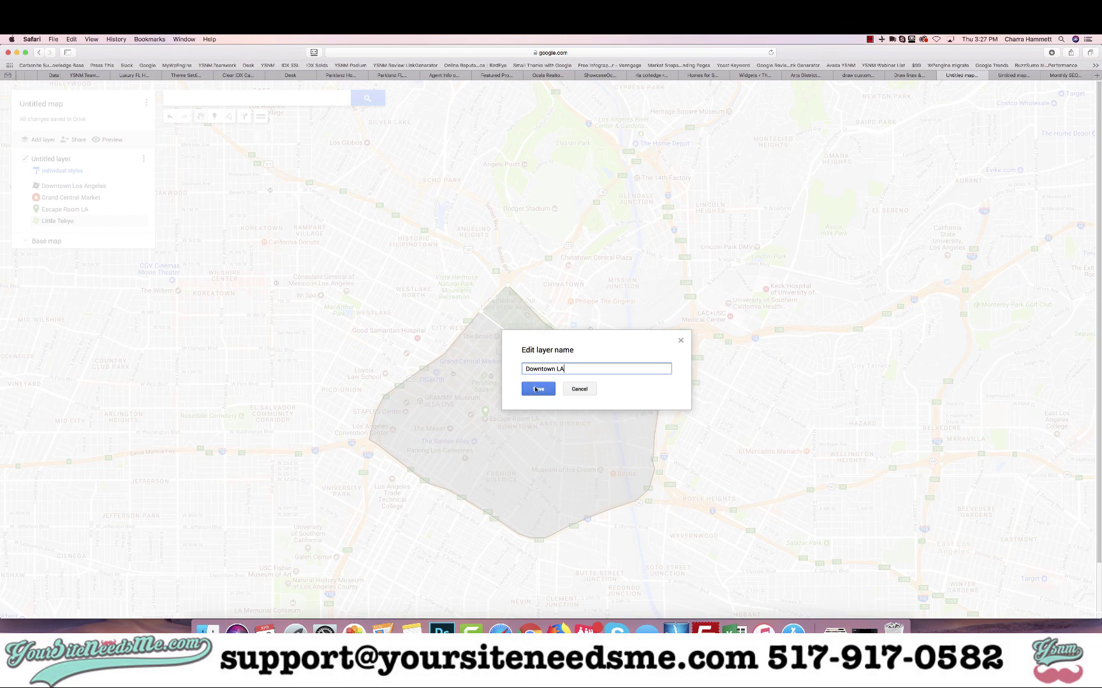
click(538, 389)
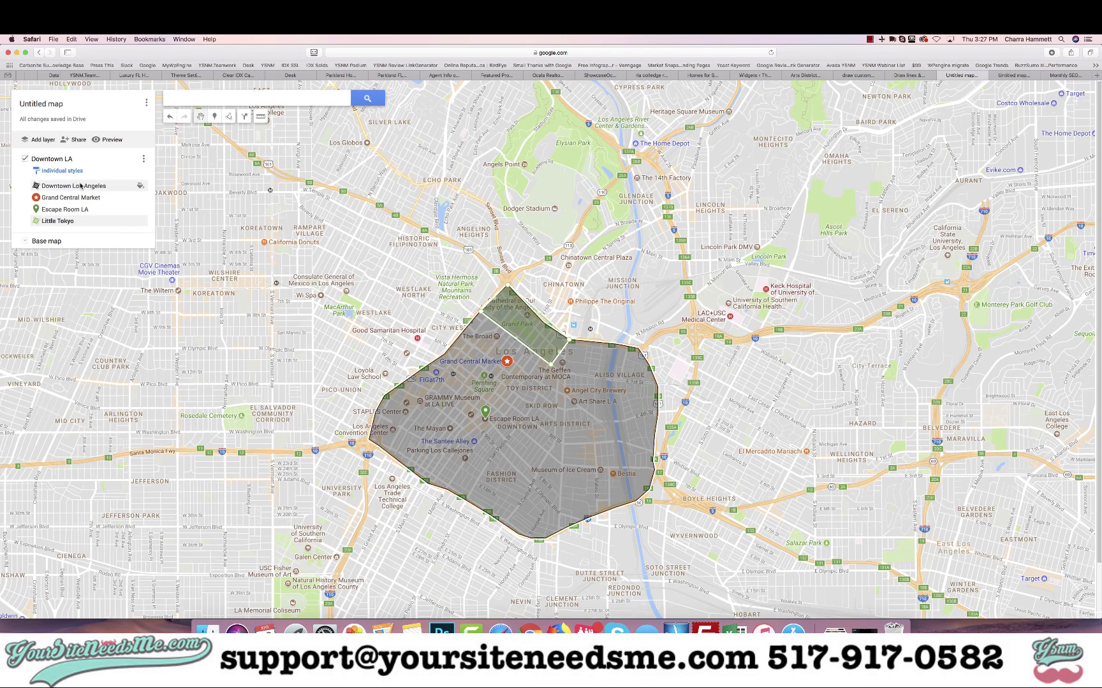
click(140, 185)
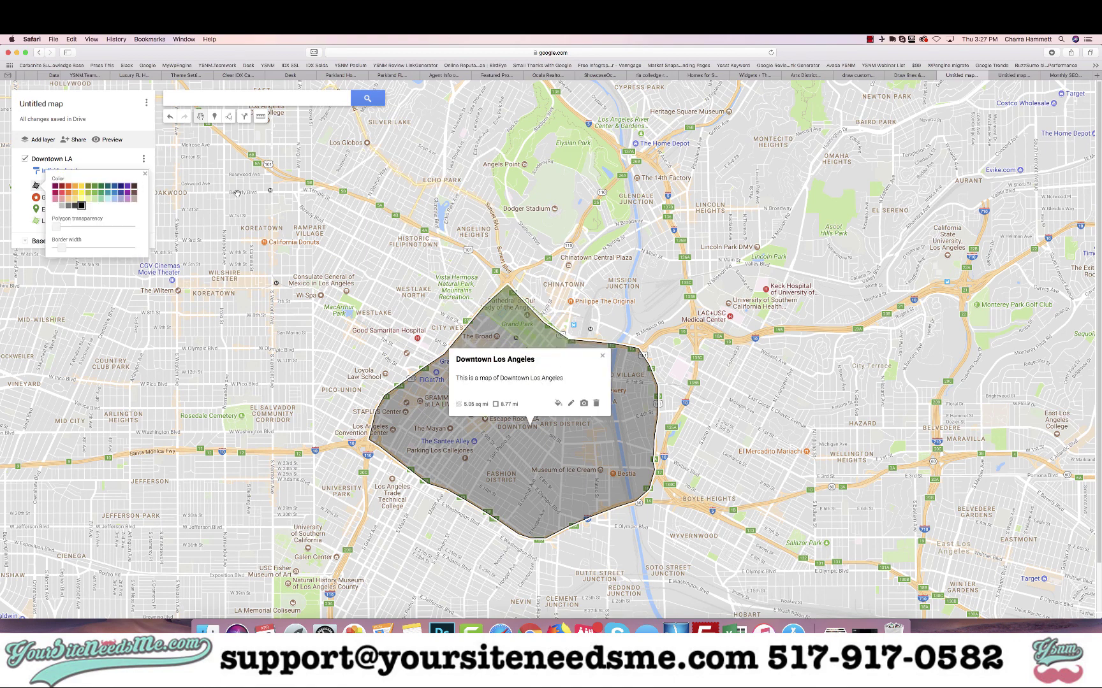
- Fill the Downtown Los Angeles shape light yellow and confirm it in a reloaded preview
click(81, 199)
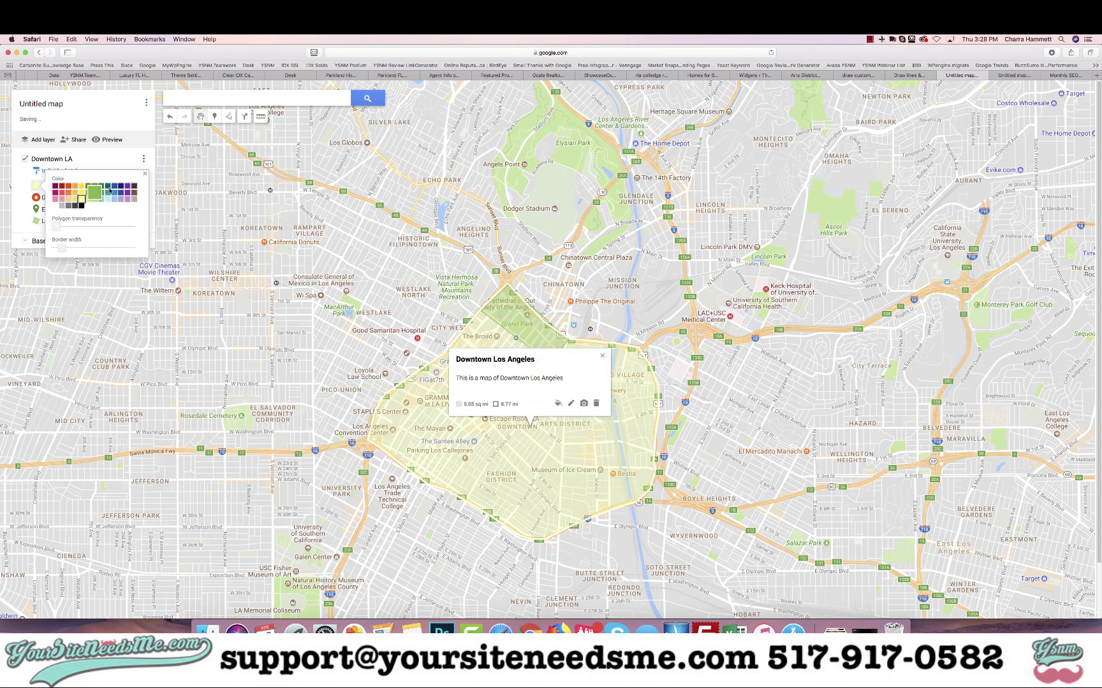
click(146, 173)
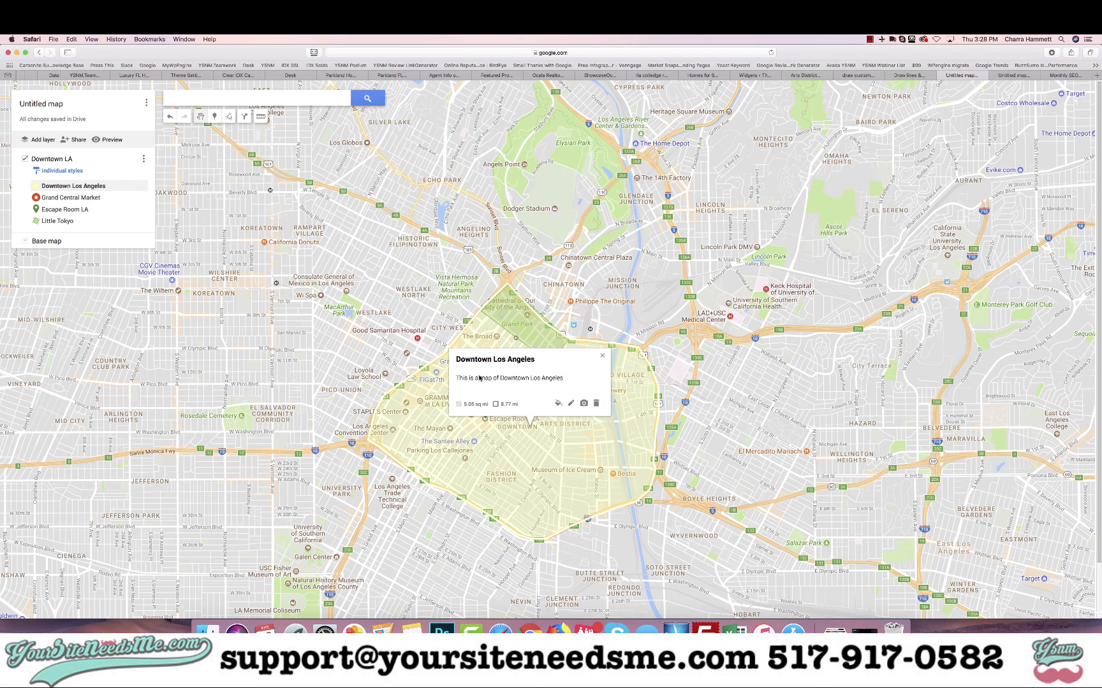
click(106, 142)
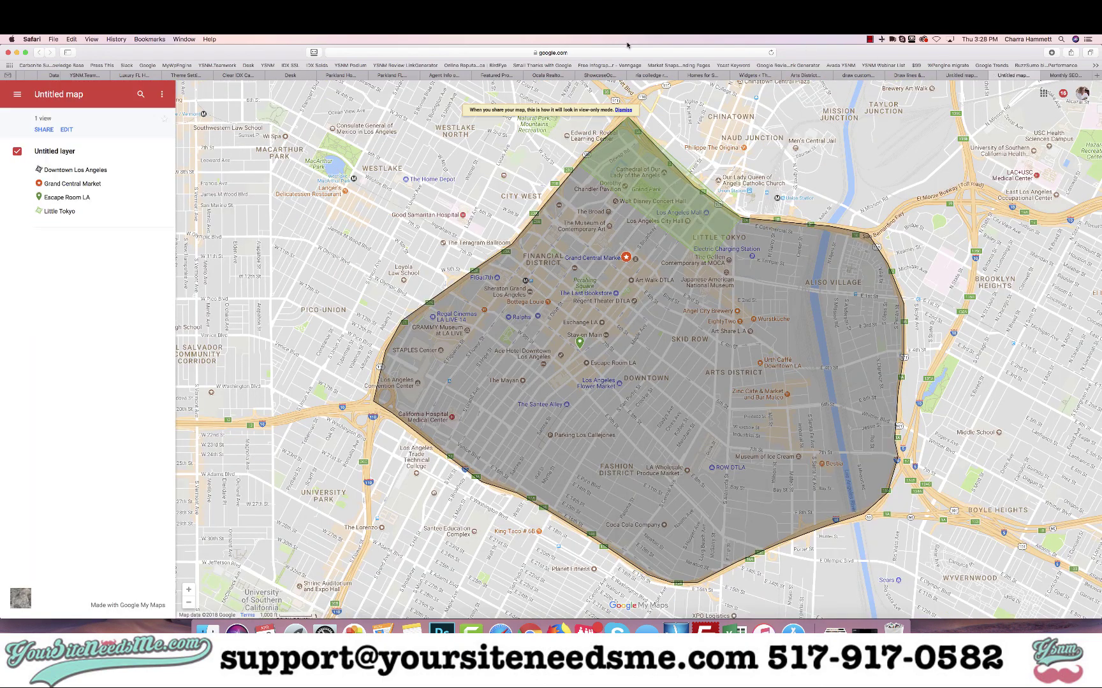
click(771, 52)
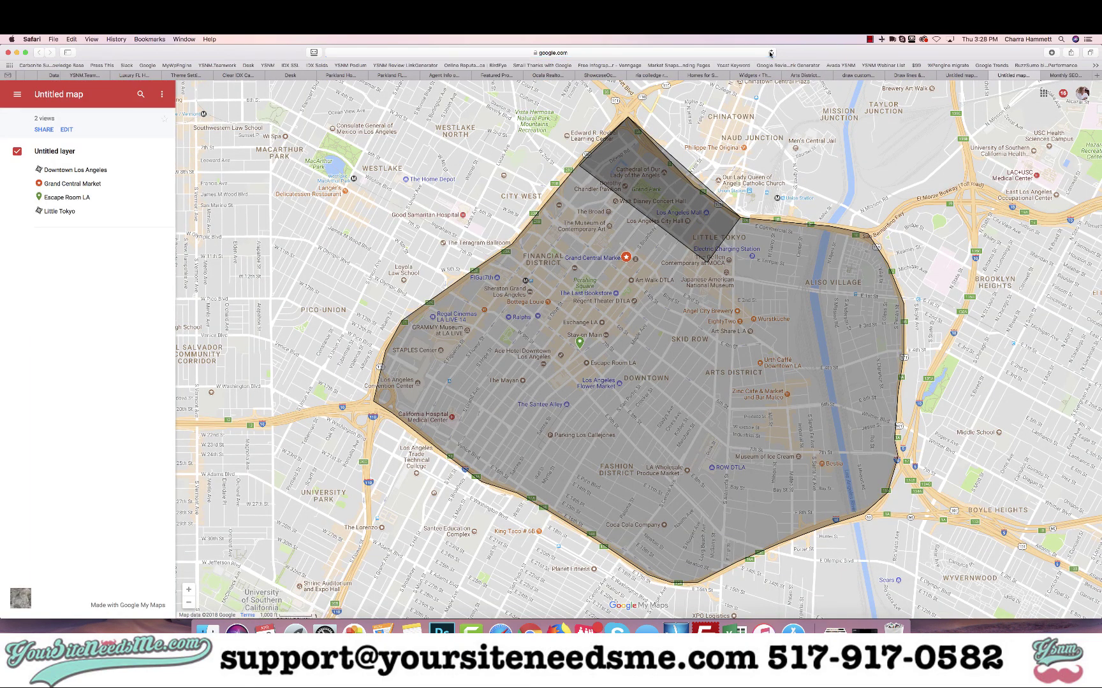
click(964, 75)
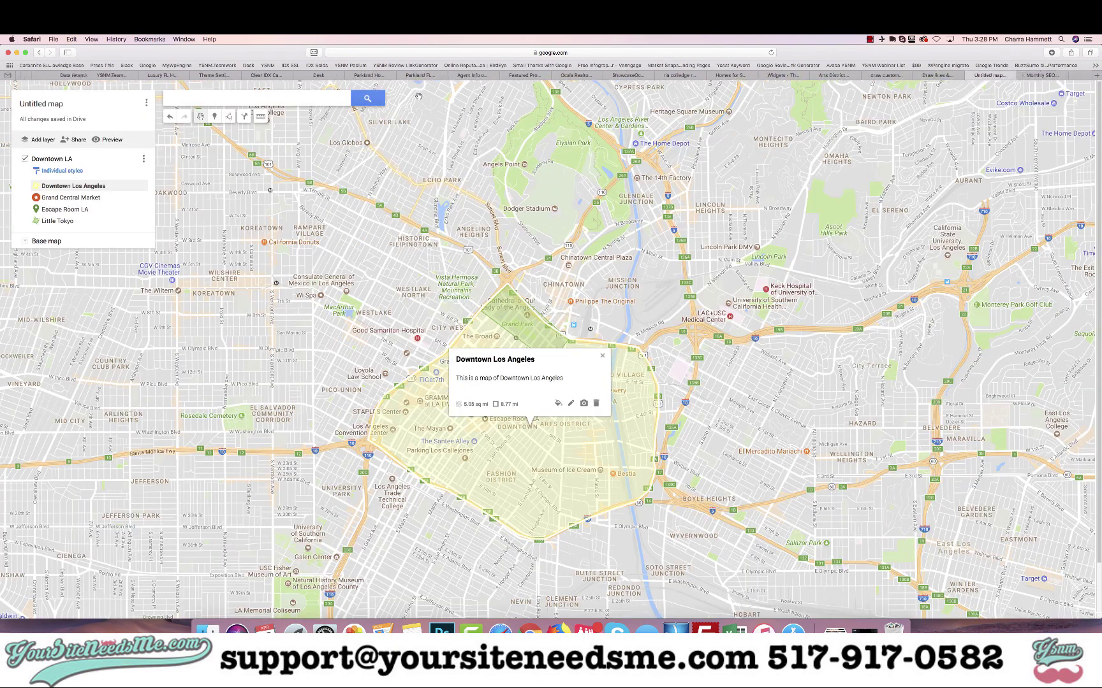
click(108, 143)
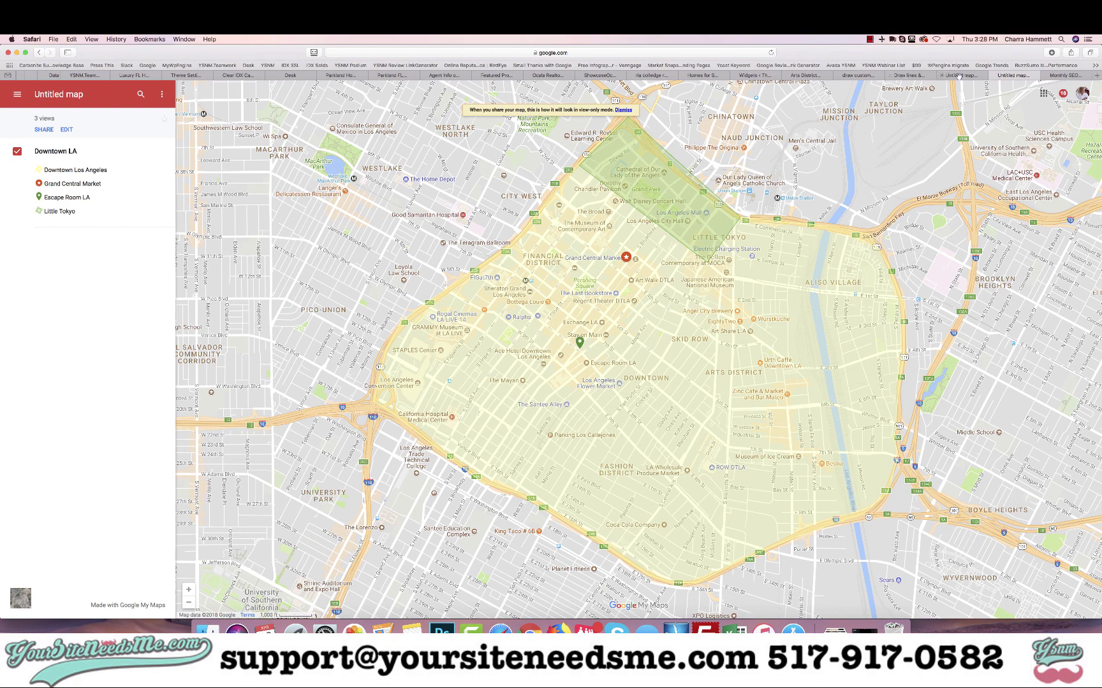
click(995, 76)
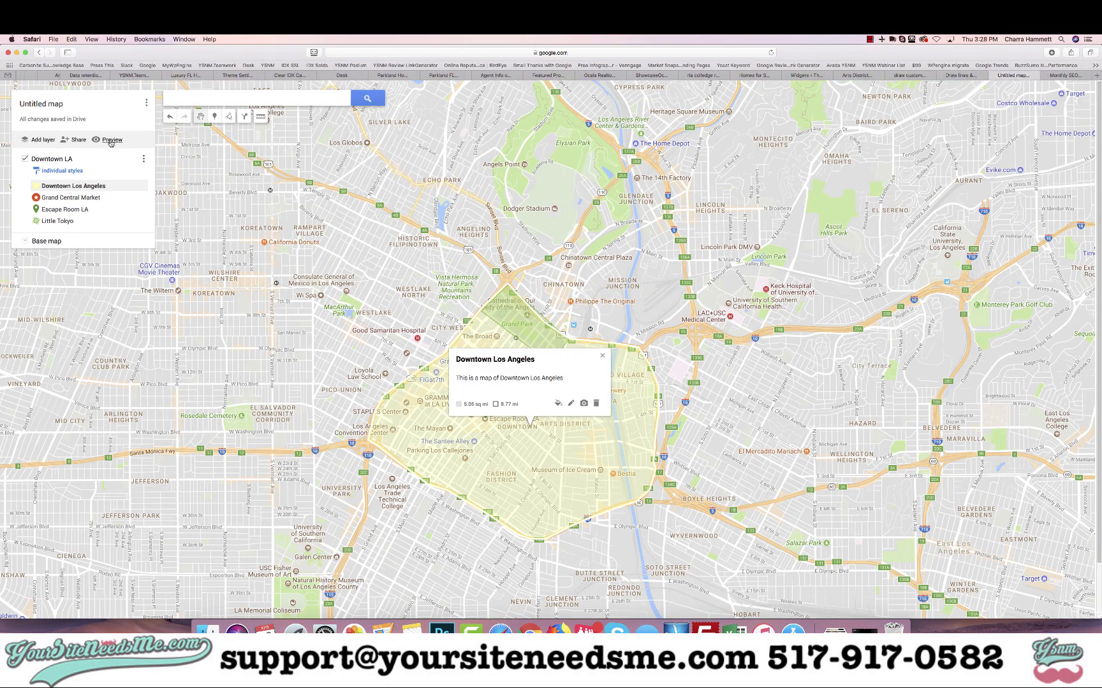
- Title the map 'Downtown LA Map' when sharing so the sharing settings appear
click(75, 141)
click(547, 373)
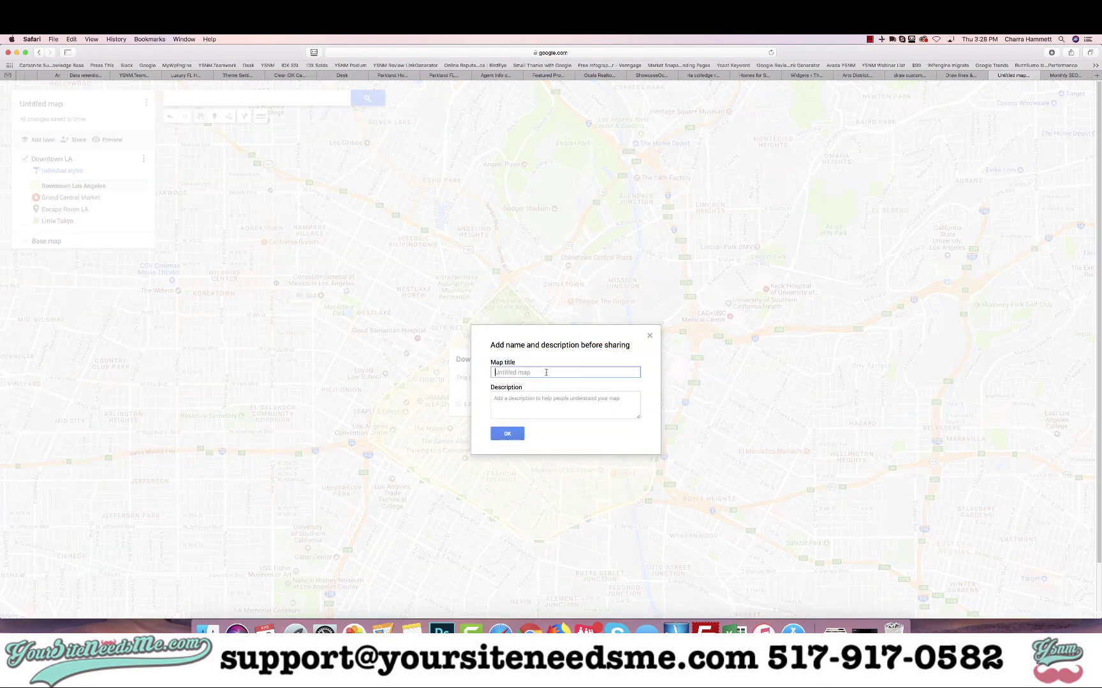
text(Downtown LA Map)
click(508, 435)
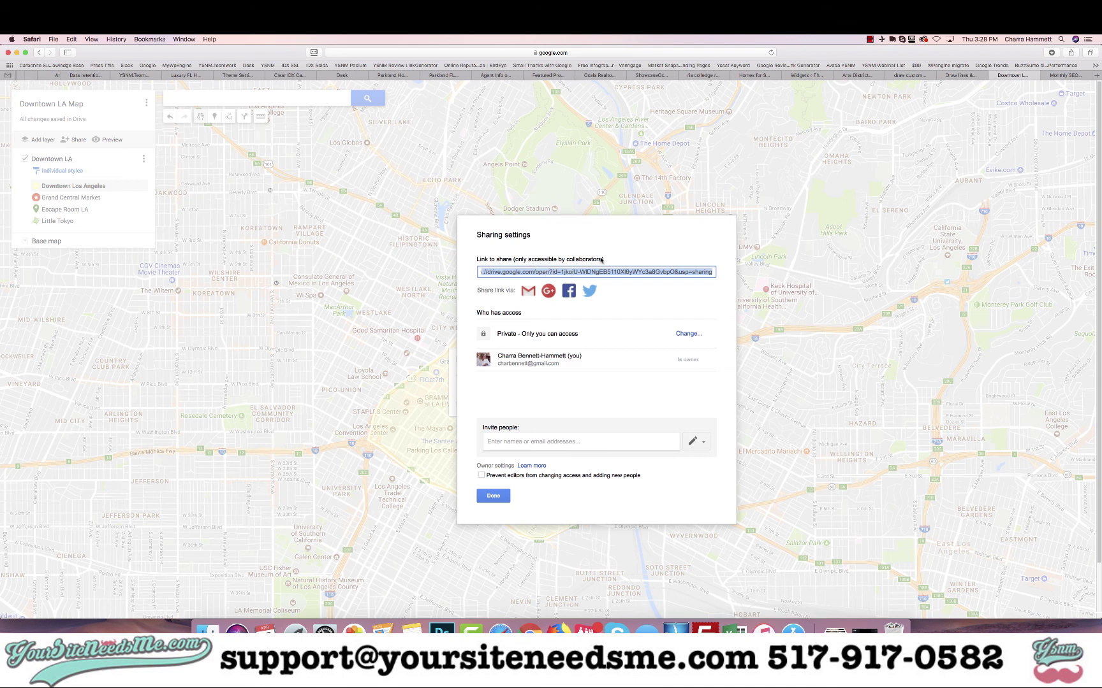
- Set link sharing to 'On – Anyone with the link' with Can view access and save
click(690, 334)
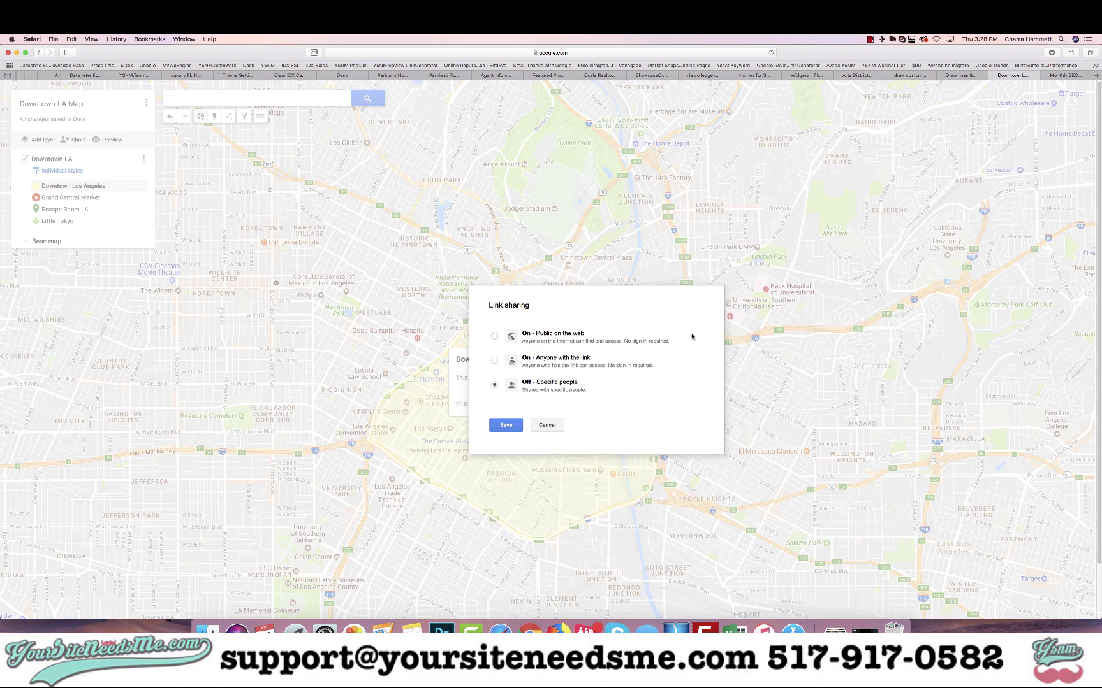
click(495, 336)
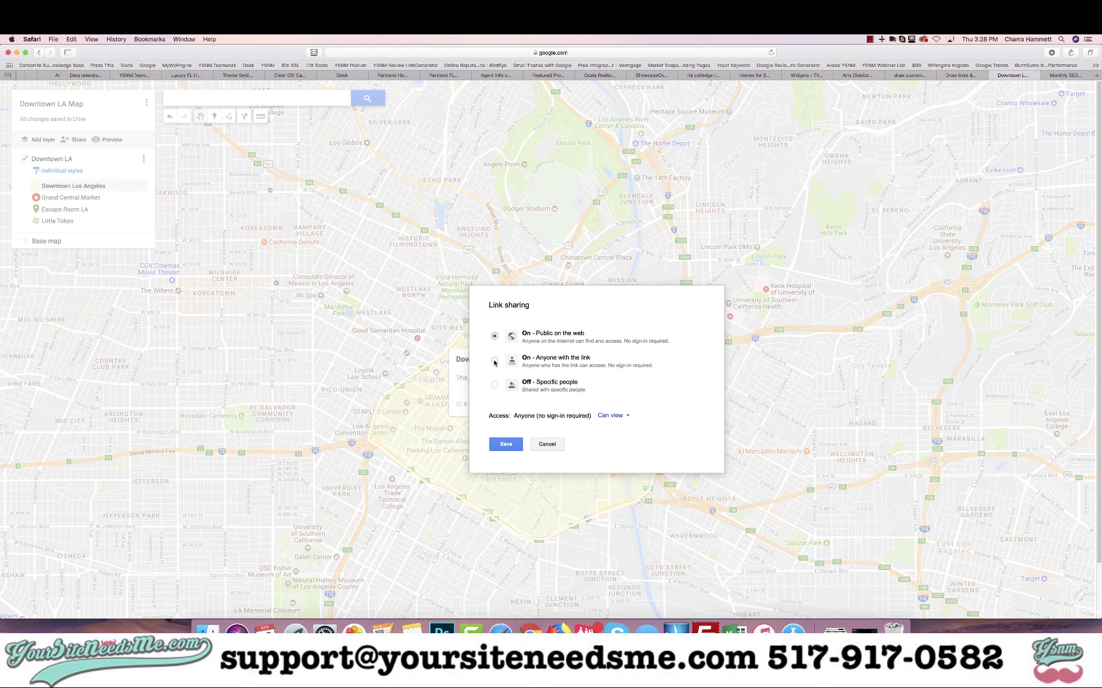
click(495, 362)
click(617, 416)
click(651, 391)
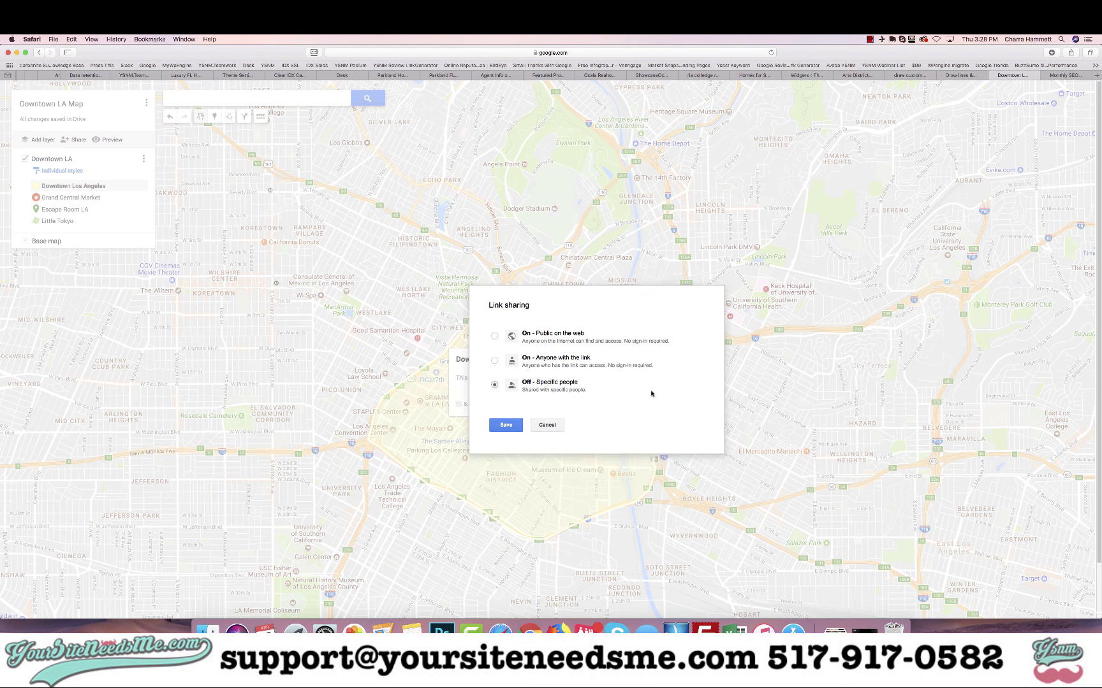
click(494, 361)
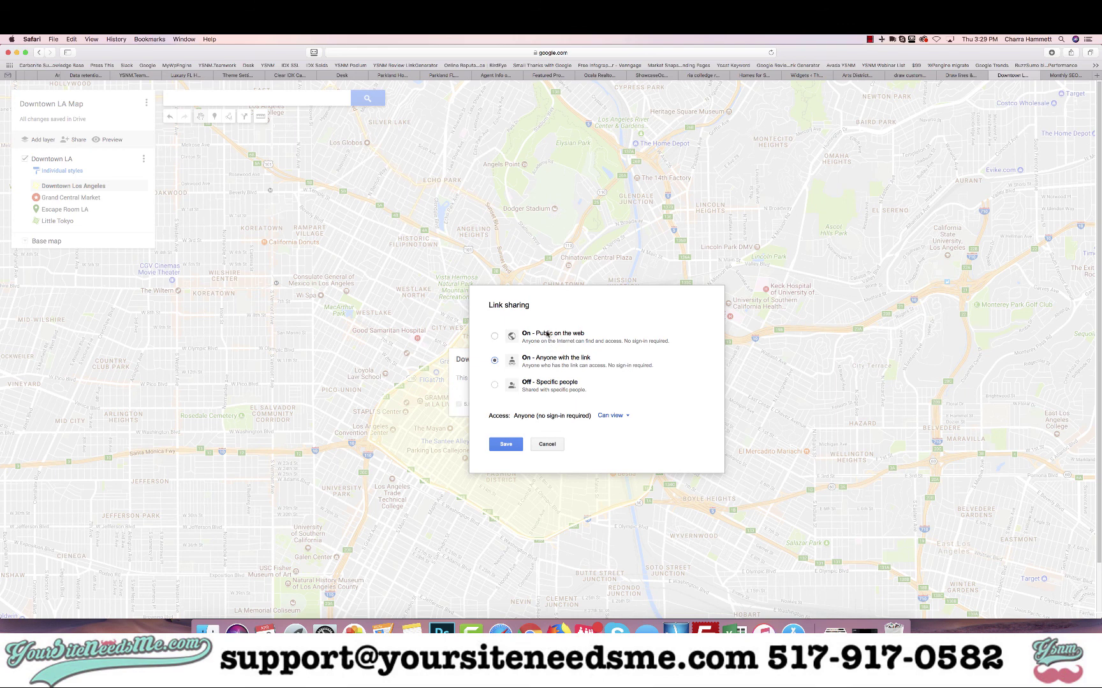
click(507, 445)
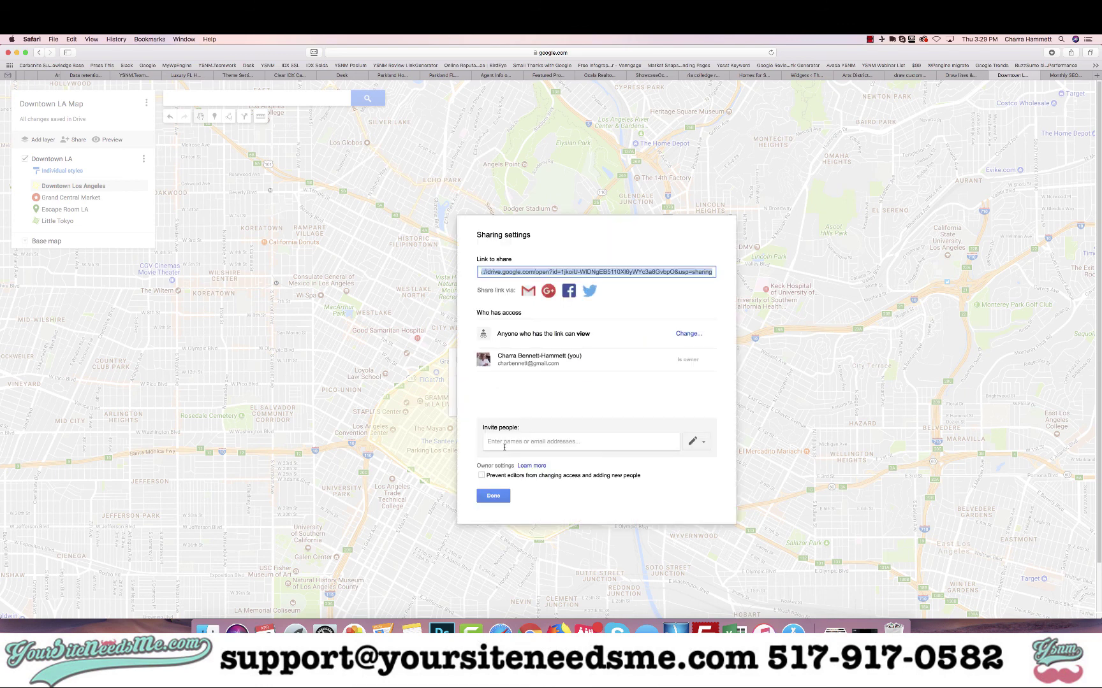
click(505, 444)
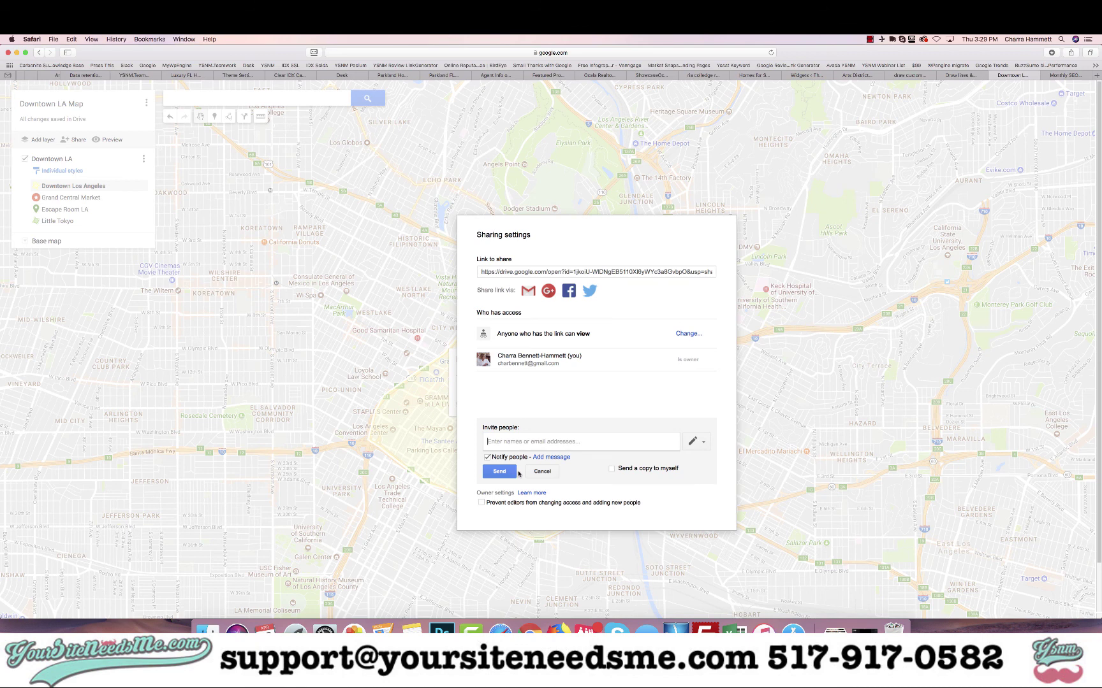